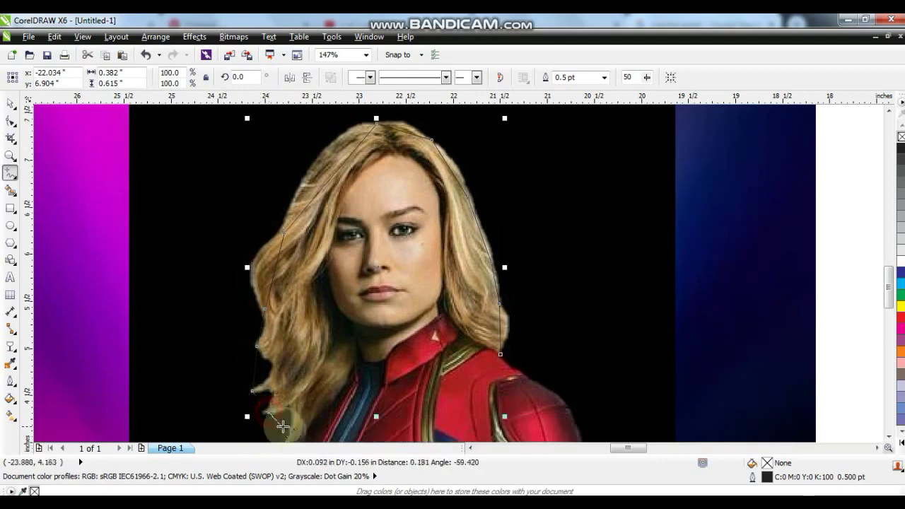
Continue tracing the heroine's outline over the right shoulder, along the right arm and along the left side of the torso.
click(500, 353)
click(539, 386)
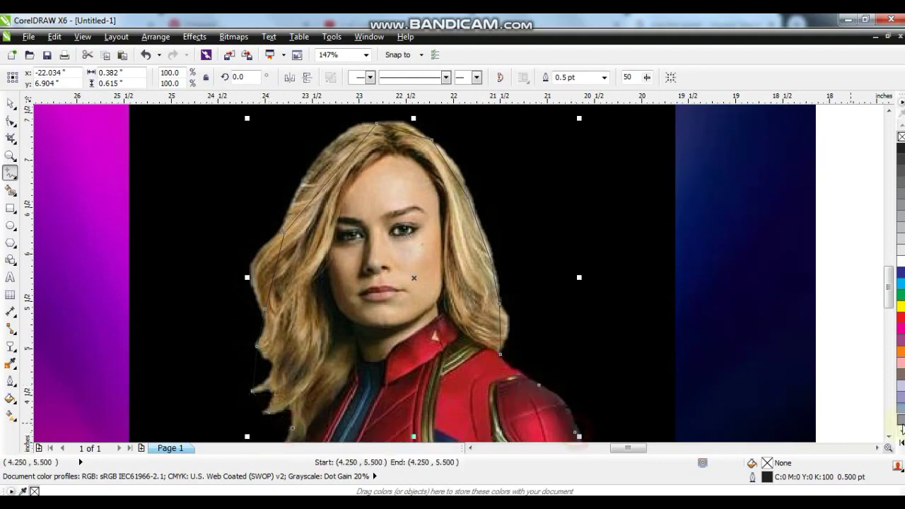
click(889, 436)
click(592, 254)
click(604, 389)
click(294, 124)
click(269, 181)
click(287, 276)
Trace the outline around the forearms, fists and thighs and close it at the left thigh.
click(888, 436)
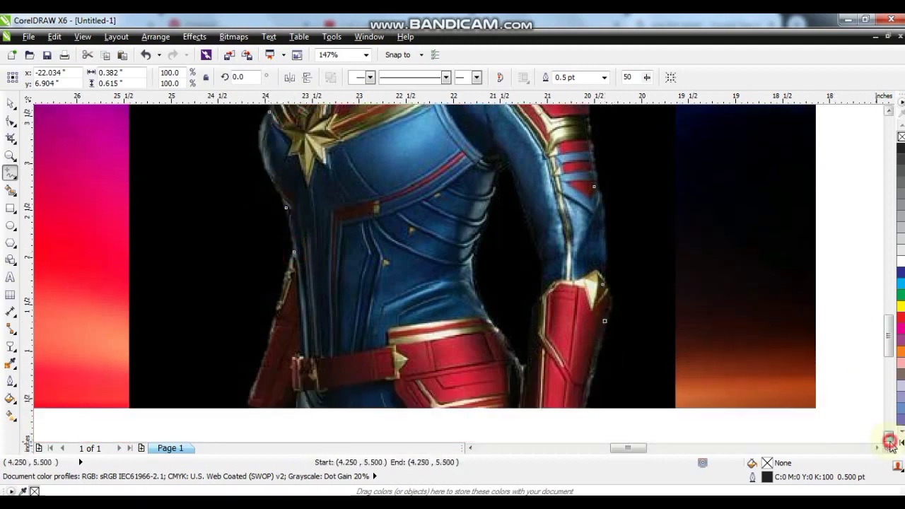
click(604, 186)
click(571, 324)
click(543, 391)
click(294, 115)
click(250, 273)
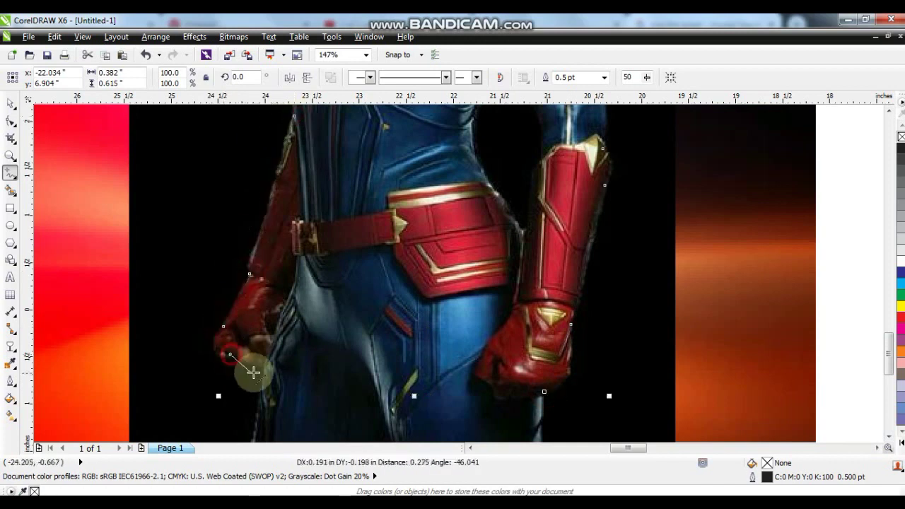
click(888, 436)
click(543, 222)
click(544, 361)
click(263, 198)
Bend the traced outline with the Shape tool to follow the top of the head and the right side of the hair.
click(10, 121)
scroll(278, 232, down, 2)
drag(443, 307, 274, 81)
key(shift+F2)
click(11, 155)
drag(378, 178, 531, 93)
drag(238, 173, 579, 361)
click(11, 122)
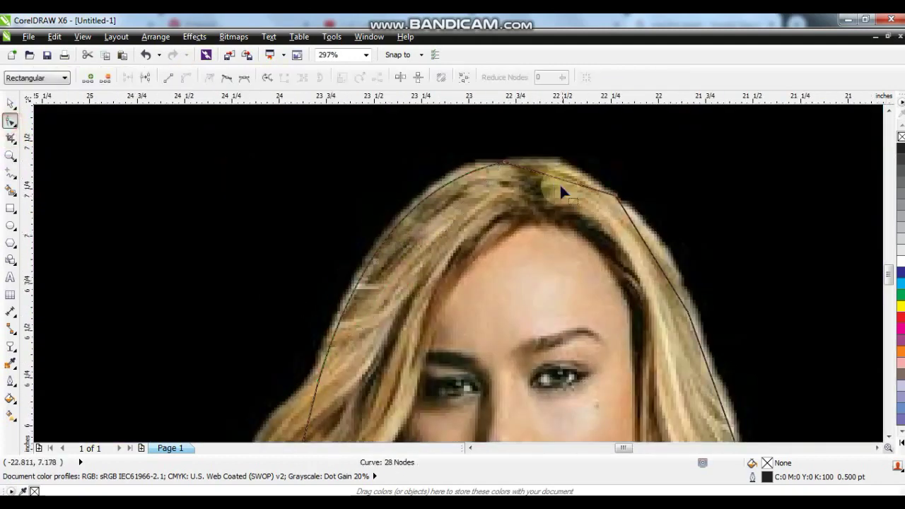
scroll(670, 290, down, 3)
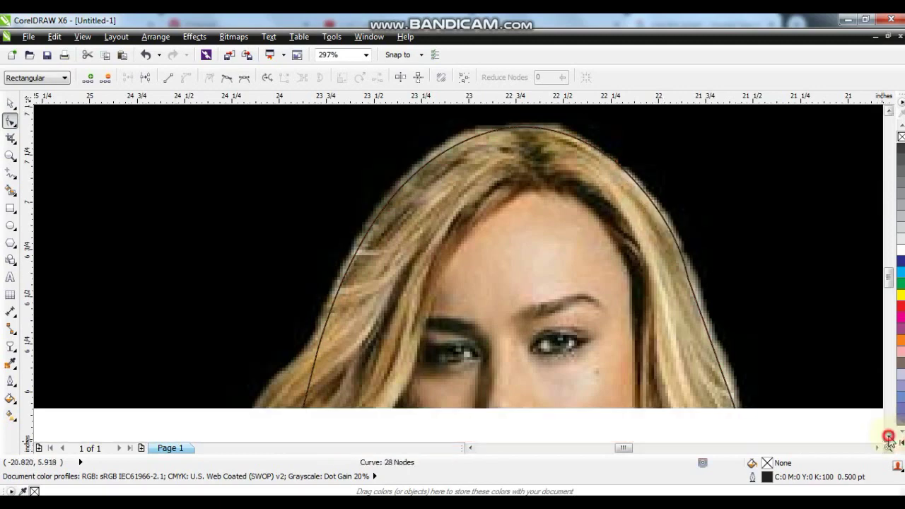
drag(720, 235, 751, 358)
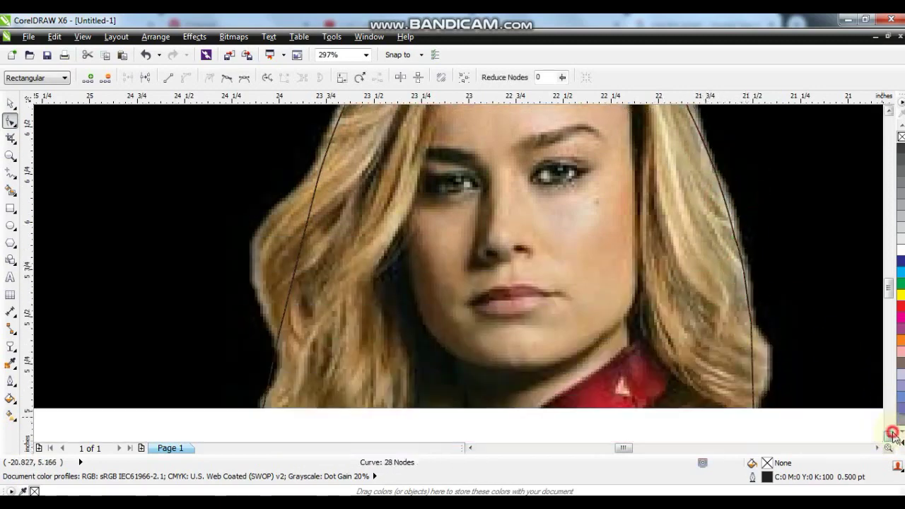
Curve the outline along the lower hair on both sides and along the left edge of the chest.
scroll(788, 207, down, 2)
drag(751, 259, 755, 289)
drag(260, 348, 269, 357)
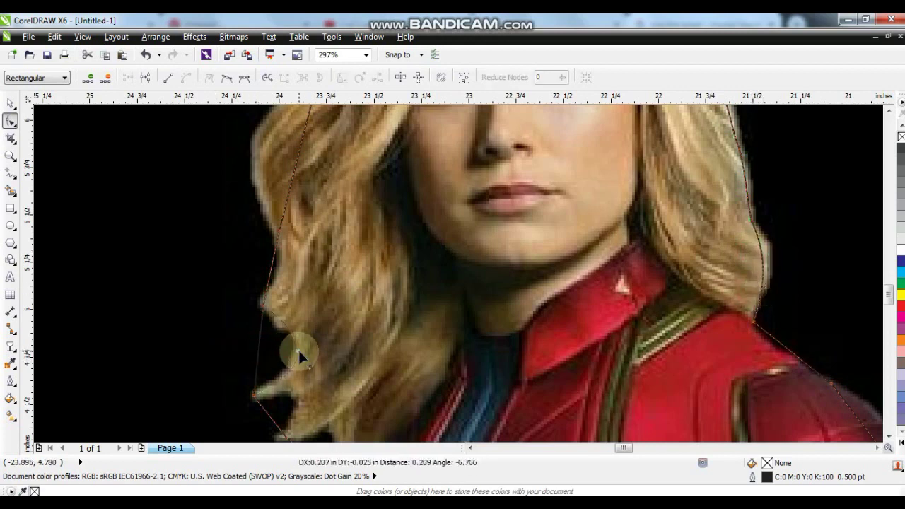
drag(272, 422, 303, 397)
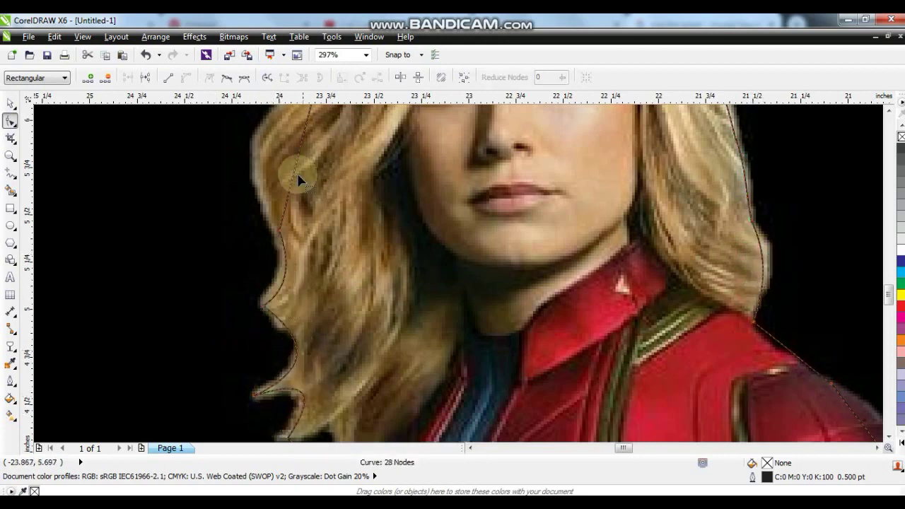
scroll(892, 125, up, 1)
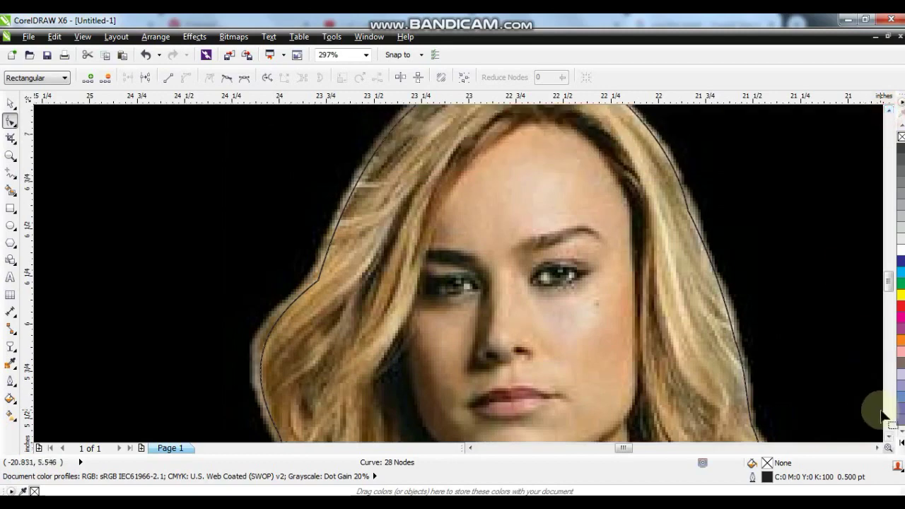
scroll(880, 416, down, 7)
drag(298, 246, 271, 245)
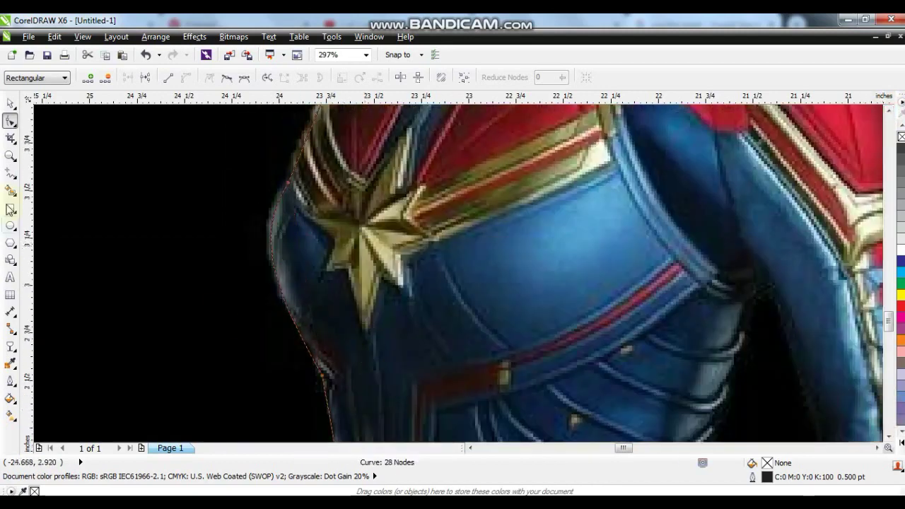
Curve the outline segments around the heroine's right-hand shoulder in the picture.
click(10, 155)
right_click(358, 314)
right_click(303, 326)
drag(345, 172, 625, 379)
click(8, 123)
drag(502, 200, 505, 199)
click(10, 155)
drag(435, 180, 554, 294)
click(8, 124)
drag(478, 153, 431, 155)
Fit the outline to the outer edge of the right arm, the gauntlet and the fist below it.
click(888, 110)
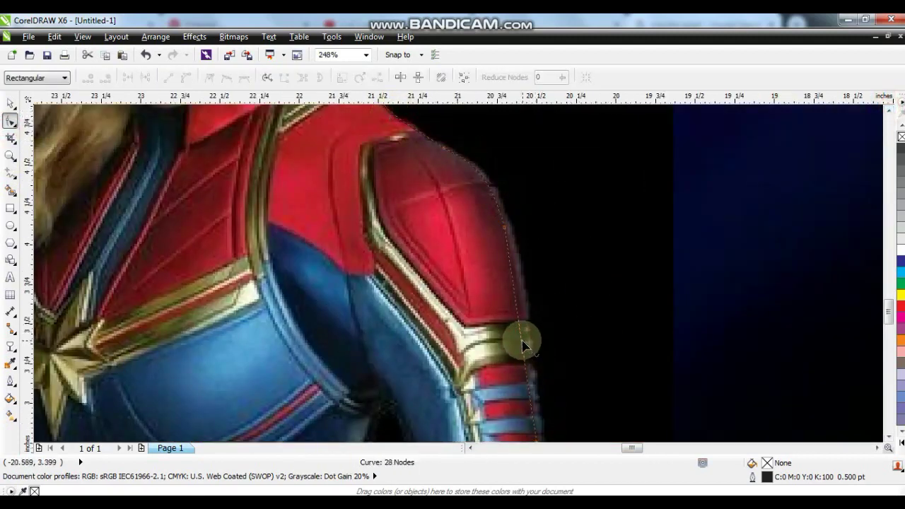
scroll(537, 329, down, 3)
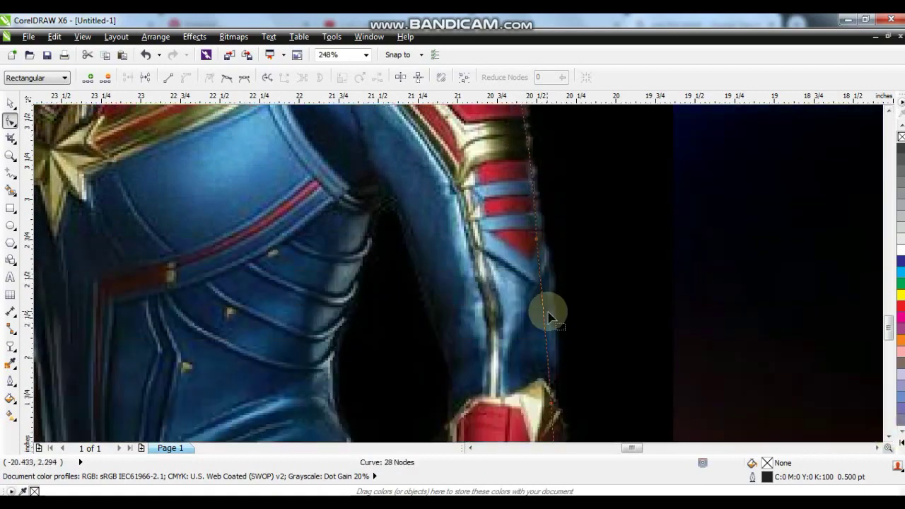
scroll(773, 365, down, 3)
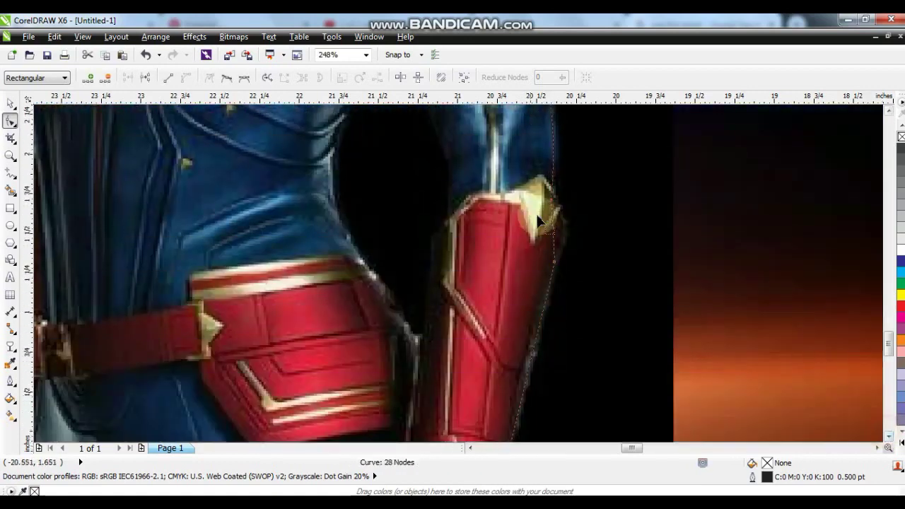
scroll(564, 238, down, 5)
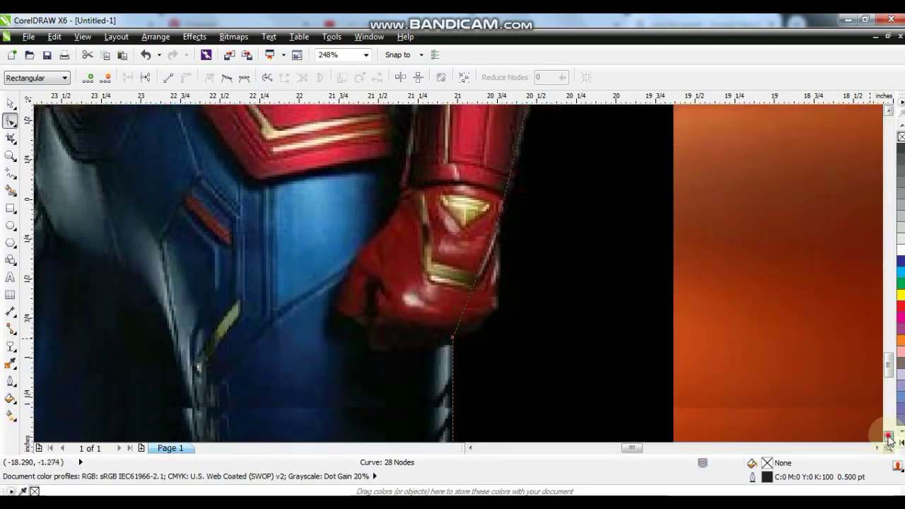
drag(465, 329, 486, 316)
Fit the outline to the left fist and the outer edge of the left forearm.
click(470, 447)
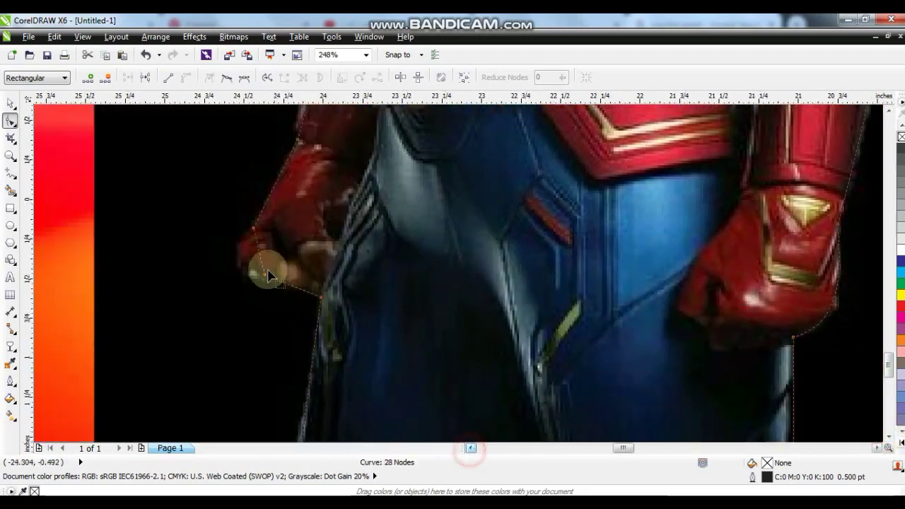
click(888, 111)
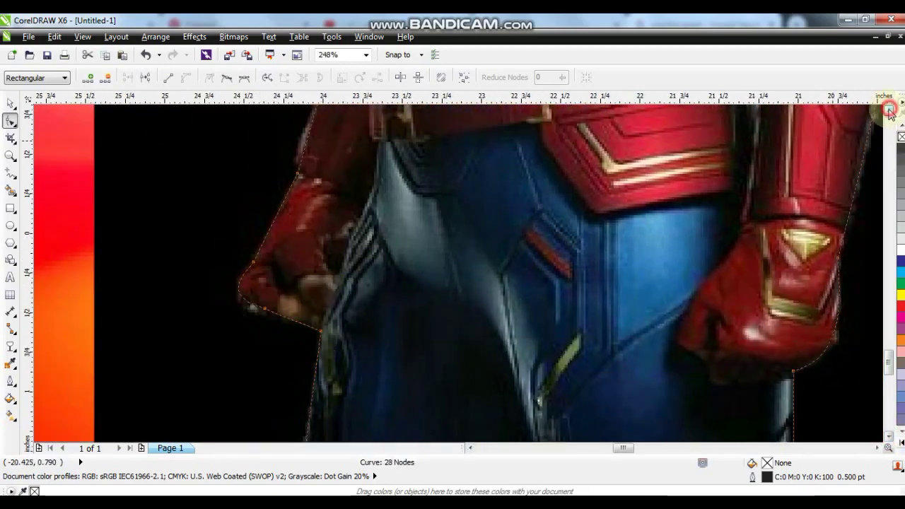
drag(227, 250, 314, 281)
drag(323, 189, 326, 155)
click(349, 165)
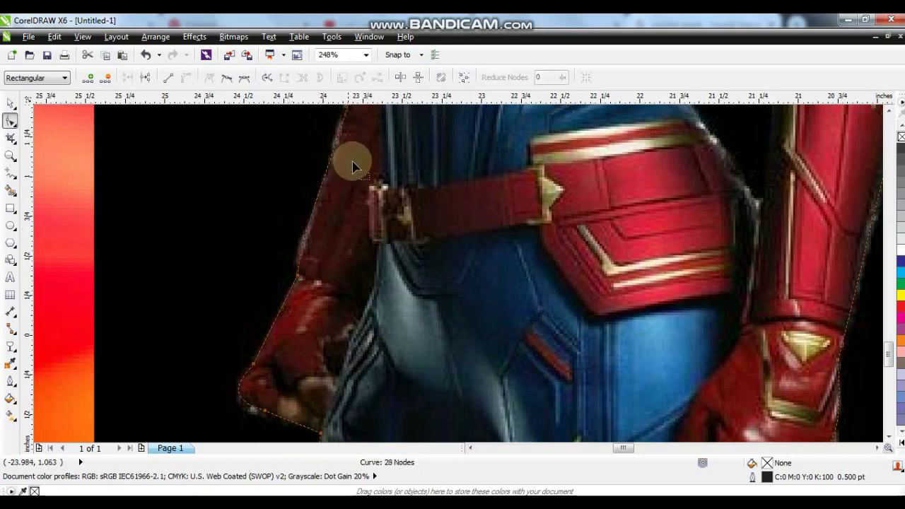
Fill the finished silhouette outline with solid blue.
click(10, 156)
right_click(357, 174)
click(356, 174)
right_click(516, 228)
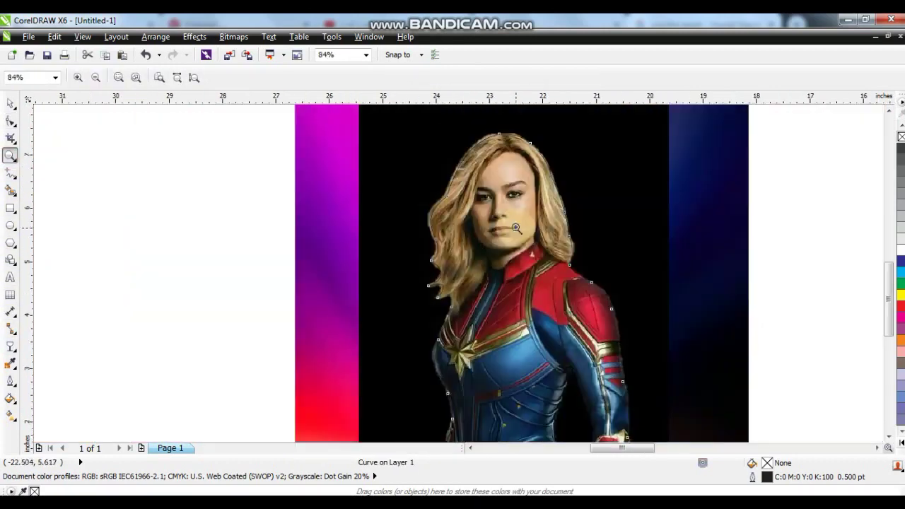
right_click(516, 228)
click(10, 104)
key(shift+F2)
click(901, 261)
Place the black-background heroine photo inside the blue silhouette with PowerClip.
click(398, 132)
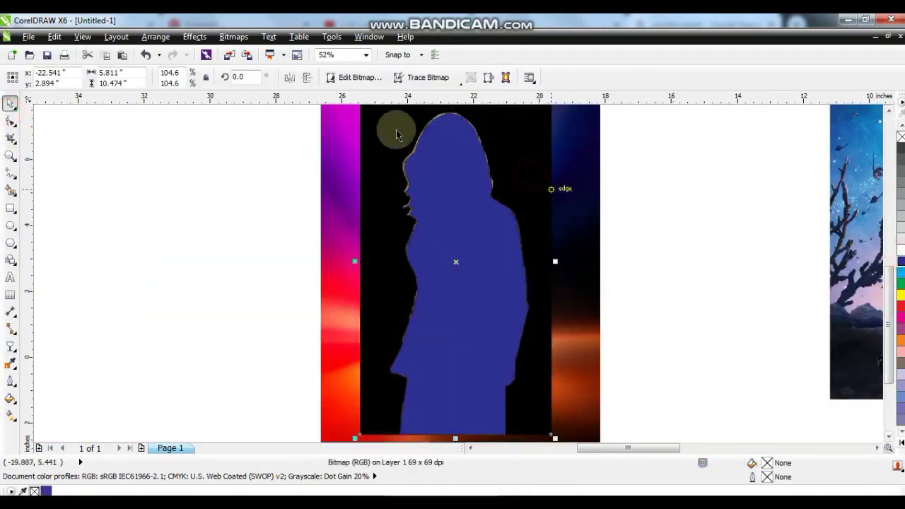
click(195, 36)
click(325, 224)
click(398, 177)
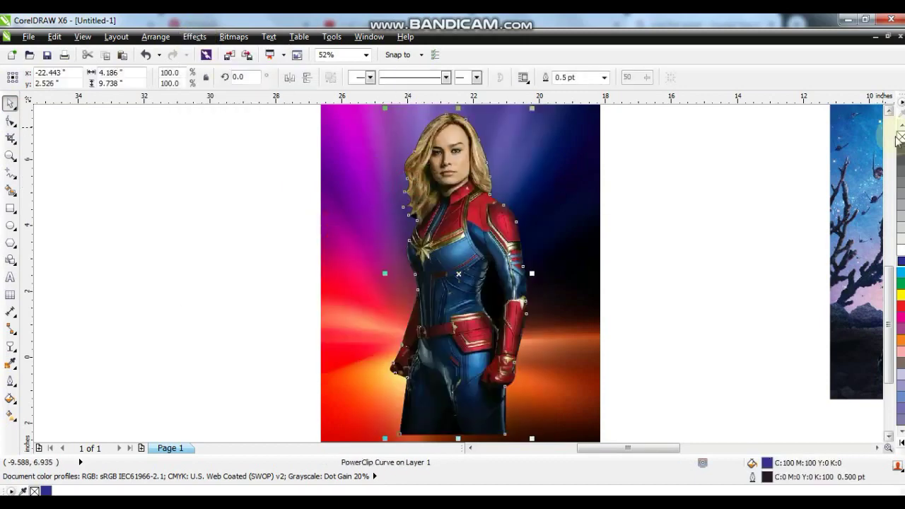
click(690, 222)
Draw a closed six-node outline around the black gap between the torso and the right arm.
click(9, 157)
drag(432, 218, 583, 373)
drag(288, 143, 571, 381)
click(10, 173)
click(420, 166)
click(460, 277)
click(436, 373)
click(390, 262)
click(418, 161)
Convert the gap outline's segments to curves and bend them along the waist and arm.
click(9, 120)
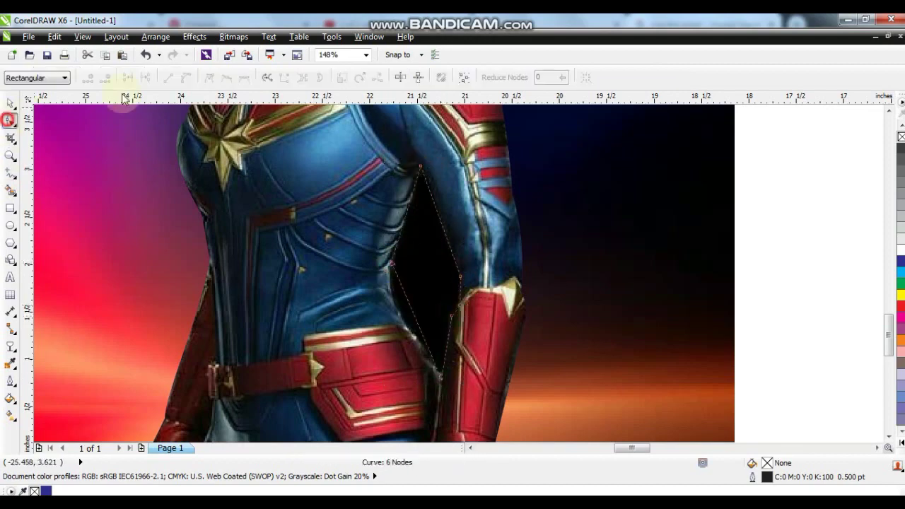
scroll(360, 272, up, 1)
key(ctrl+a)
click(186, 79)
drag(433, 325, 414, 323)
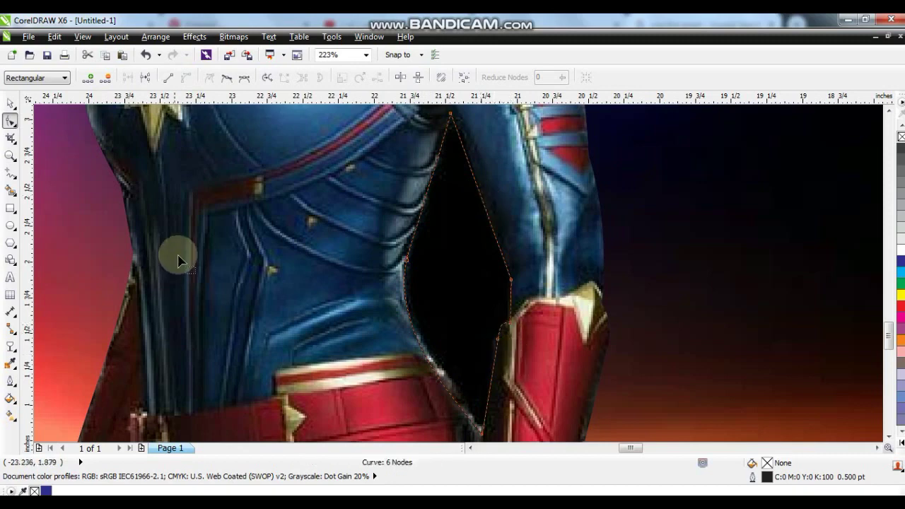
Combine the gap shape with the heroine cutout to remove the black area between torso and arm.
click(11, 104)
shift+click(227, 157)
click(330, 77)
scroll(460, 255, down, 4)
click(513, 259)
key(shift+F2)
Edit the heroine PowerClip's contents and set the photo's brightness to -3, contrast to 31 and intensity to -8.
click(486, 258)
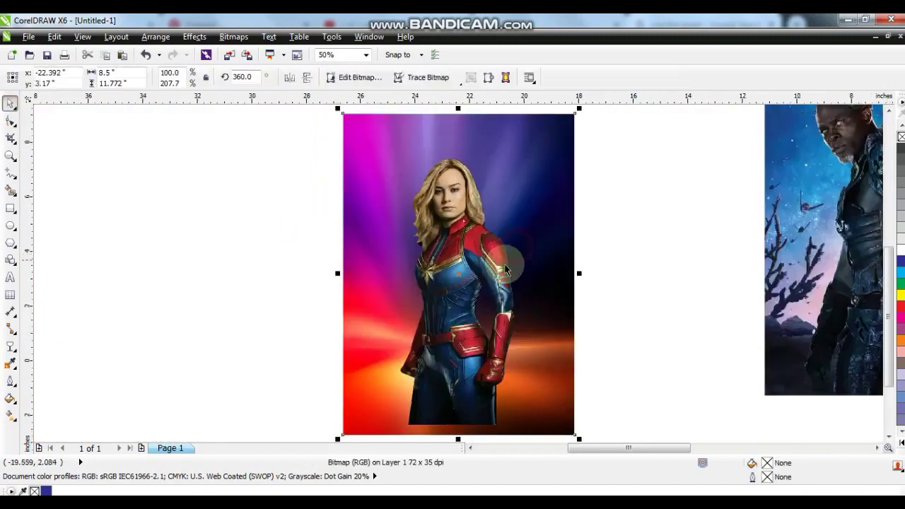
right_click(468, 247)
click(504, 71)
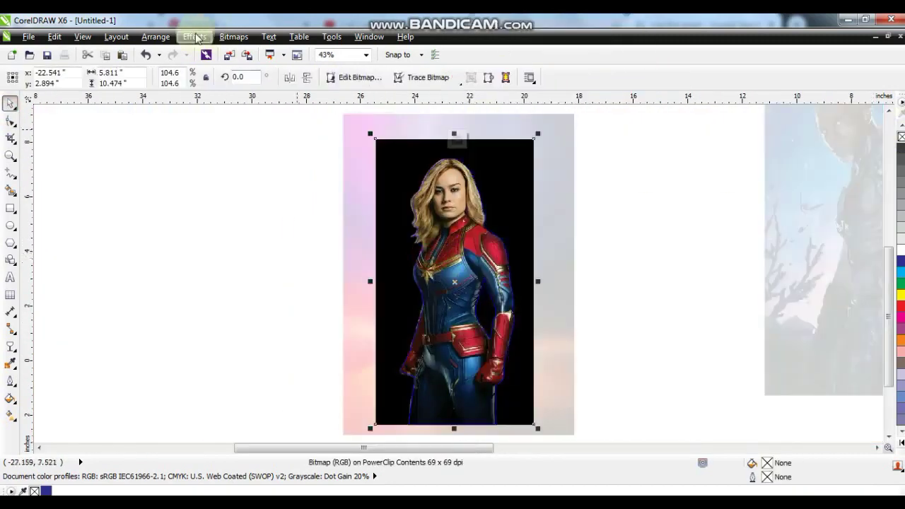
click(195, 36)
mouse_move(214, 52)
click(432, 118)
drag(441, 198, 472, 290)
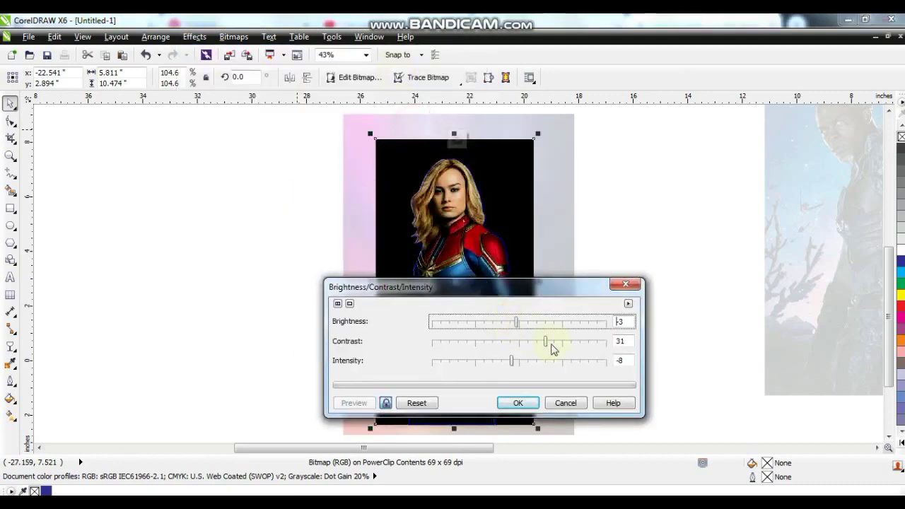
click(530, 398)
Apply a linear transparency running downward from the waist so the heroine's legs fade out.
click(11, 345)
drag(471, 284, 471, 393)
click(10, 103)
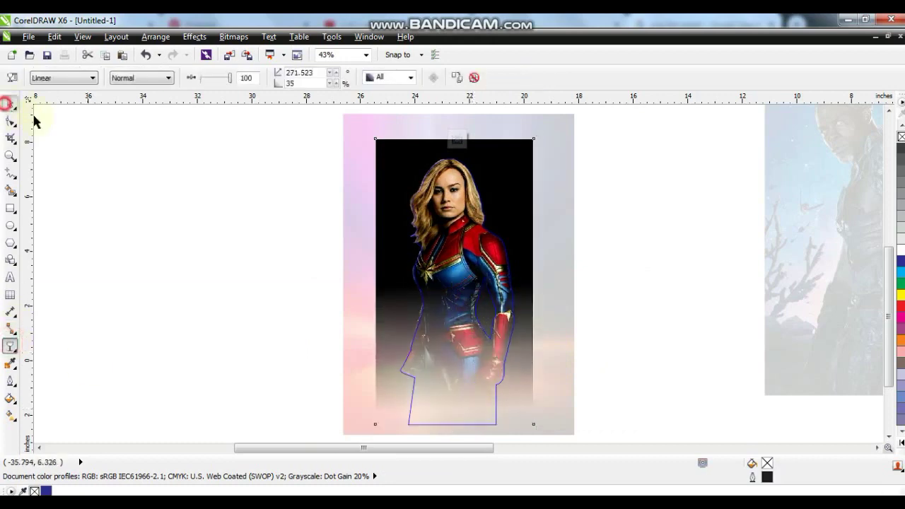
Finish editing the heroine PowerClip and remove the cutout's outline.
right_click(474, 227)
click(523, 92)
click(899, 133)
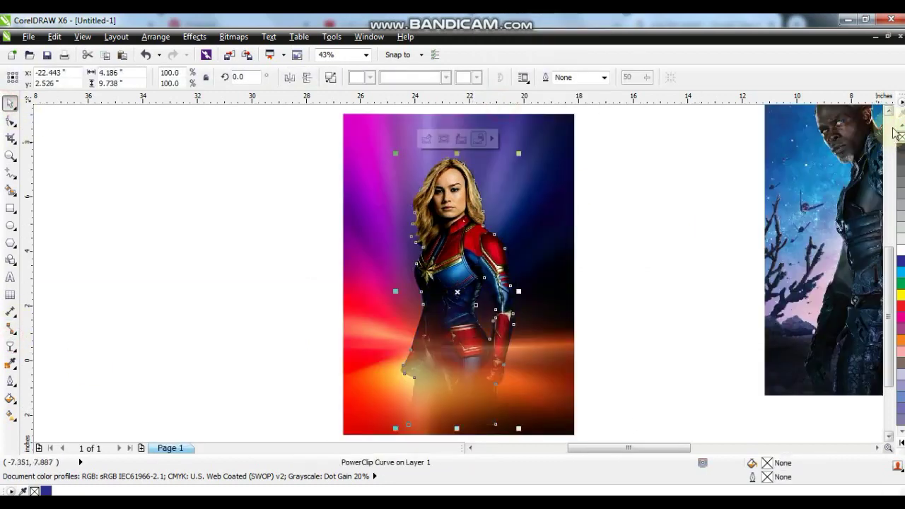
click(672, 211)
Enlarge the heroine cutout slightly and shift it up and to the left on the background.
click(547, 226)
click(498, 289)
drag(518, 154, 527, 140)
drag(456, 241, 448, 234)
Move the fire image over the lower part of the poster so the flames cover the heroine's legs.
click(613, 249)
key(F4)
drag(181, 251, 410, 352)
key(shift+F2)
drag(569, 359, 525, 331)
scroll(555, 283, down, 2)
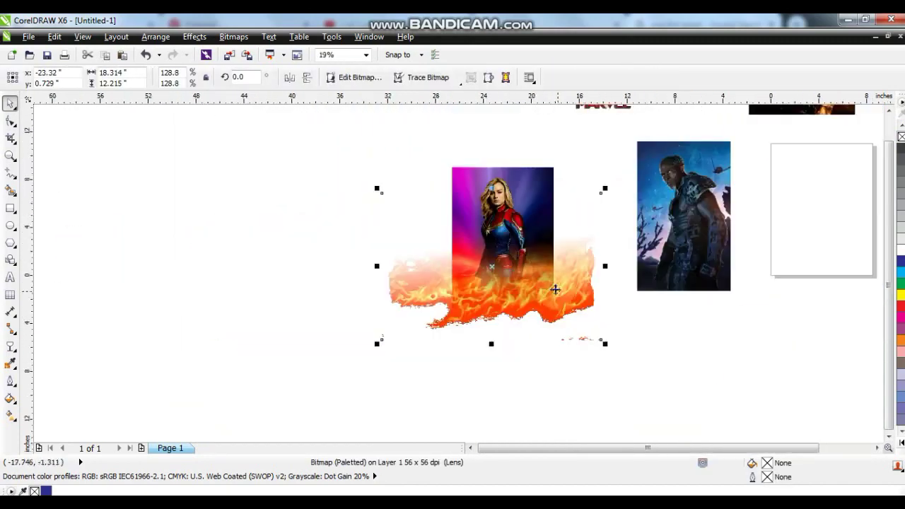
Draw an 8.5 by 11.772 inch rectangle exactly over the background image.
click(10, 207)
drag(451, 168, 553, 309)
key(space)
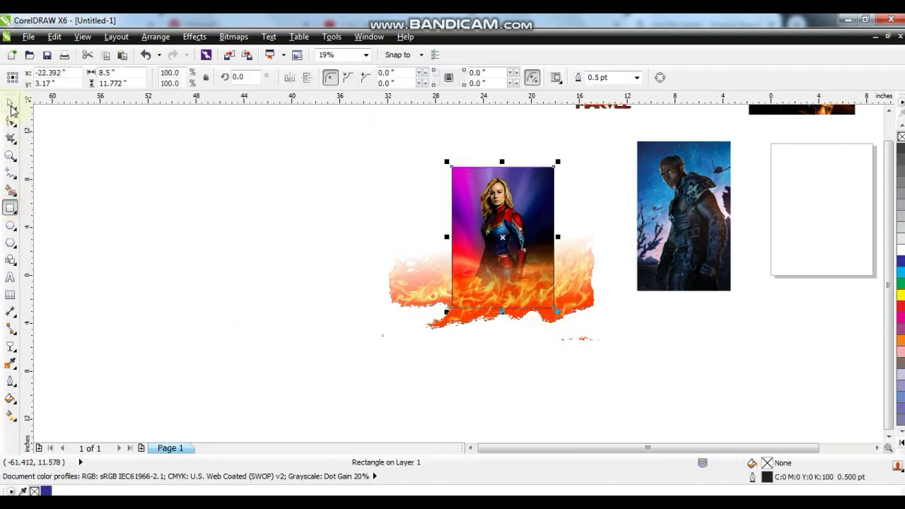
Place the colourful background image inside the new rectangle with PowerClip.
scroll(540, 233, up, 2)
click(550, 142)
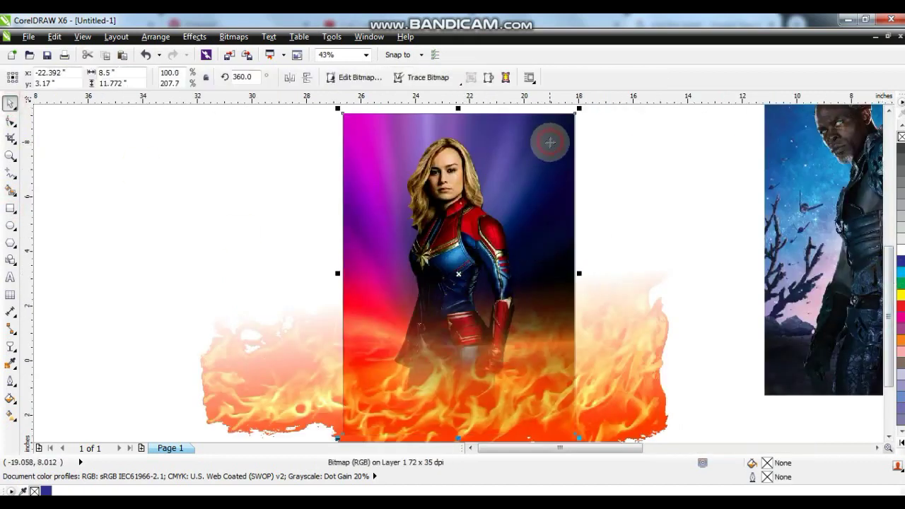
click(195, 36)
mouse_move(228, 222)
click(346, 224)
click(339, 116)
Place the fire image inside the poster rectangle with PowerClip.
click(605, 365)
right_click(608, 368)
click(672, 21)
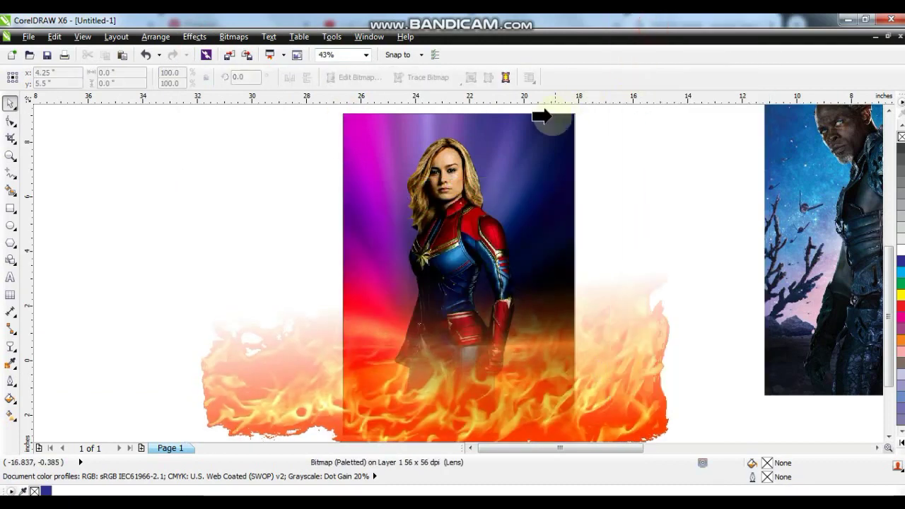
click(549, 117)
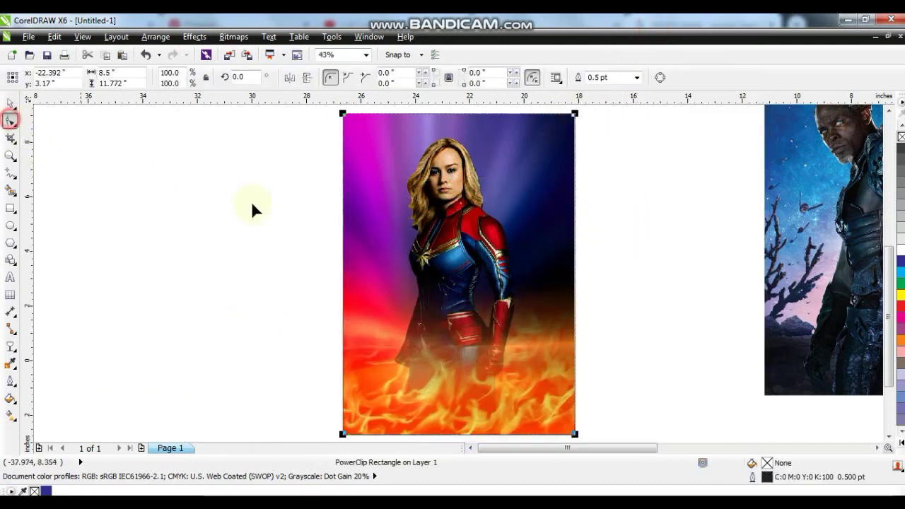
Convert the poster rectangle to curves and extend its top edge upward to a height of 13.261 inches.
key(ctrl+q)
drag(315, 135, 597, 108)
mouse_move(343, 127)
mouse_down()
mouse_move(340, 105)
mouse_move(342, 126)
mouse_up()
click(11, 104)
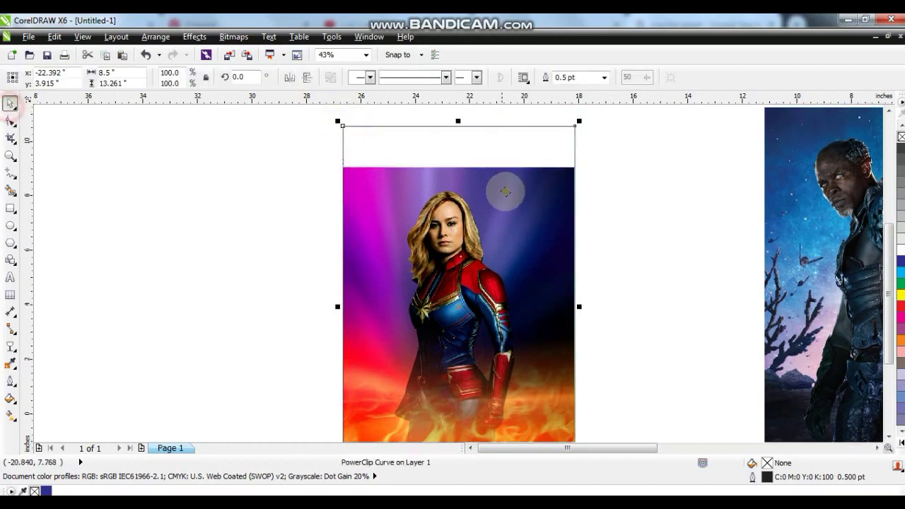
Stretch the background bitmap inside the poster PowerClip to 13.261 inches high and finish editing the contents.
right_click(500, 204)
click(555, 71)
drag(458, 161, 474, 151)
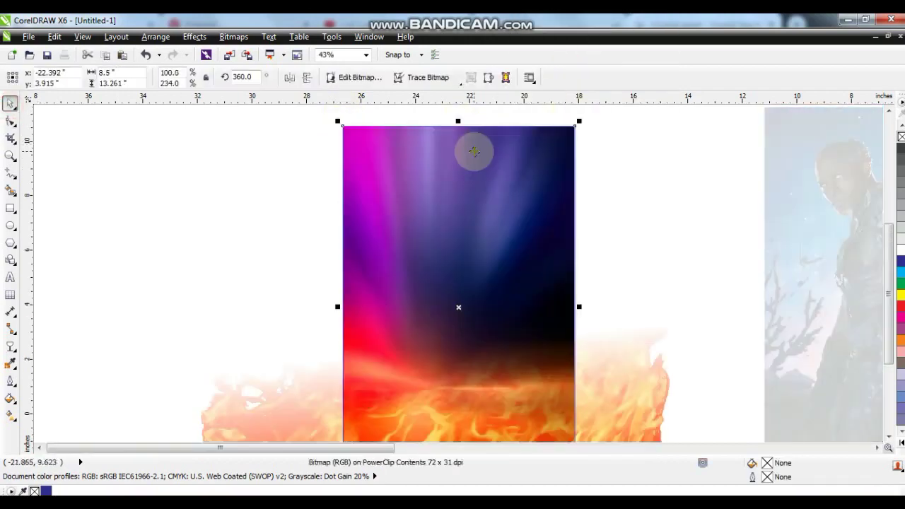
right_click(565, 145)
click(609, 99)
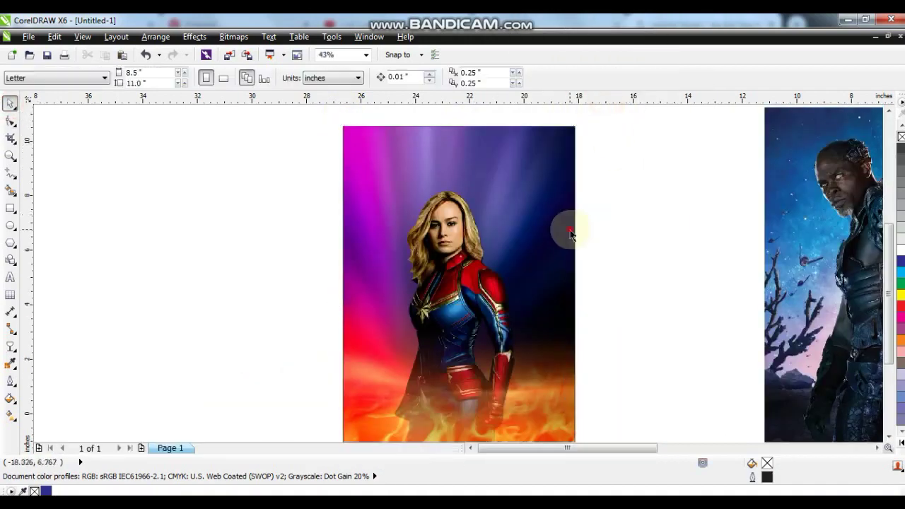
Trace a closed outline around the armoured man and curve its segments to follow his head, shoulders and arms.
scroll(456, 302, down, 2)
click(357, 318)
key(shift+F2)
click(10, 155)
drag(393, 127, 586, 252)
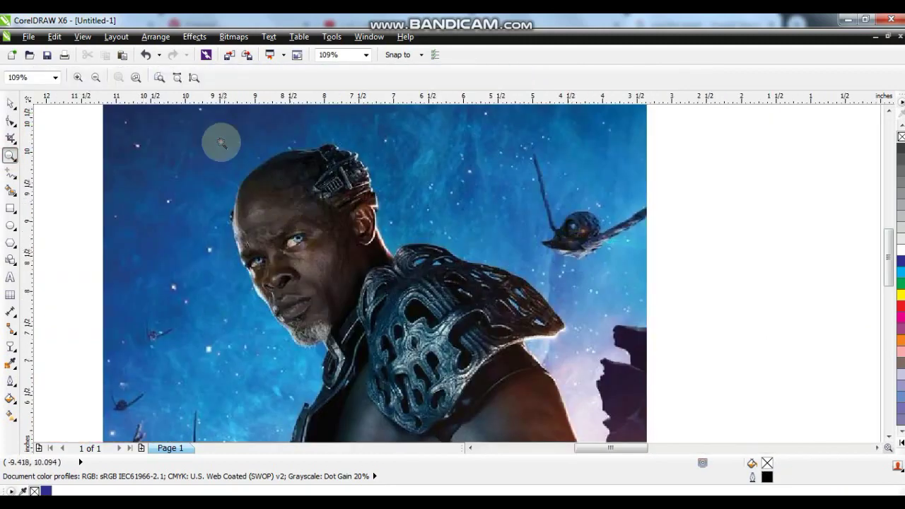
scroll(247, 170, up, 2)
click(10, 171)
click(335, 142)
mouse_move(345, 127)
mouse_down()
mouse_move(407, 145)
mouse_move(433, 222)
mouse_up()
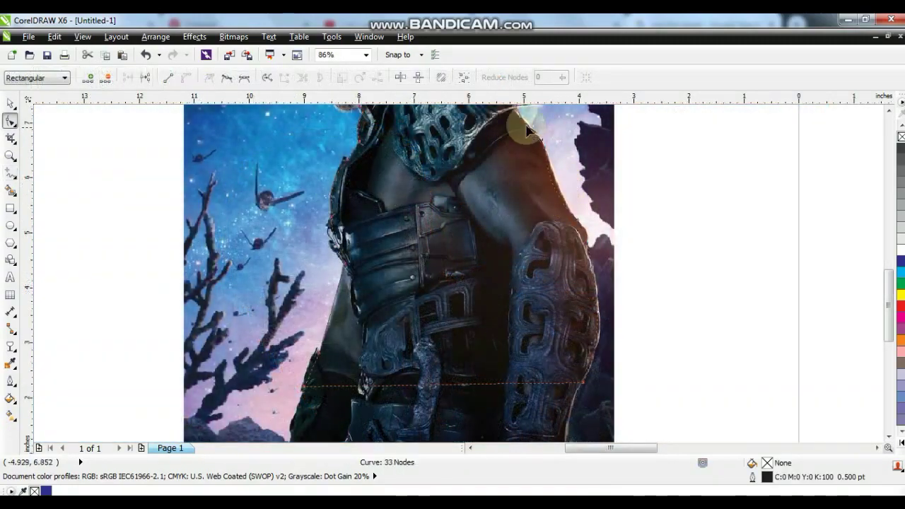
Place the armoured man's bitmap inside the traced outline with PowerClip and remove the outline stroke.
click(9, 105)
scroll(588, 274, up, 3)
click(549, 165)
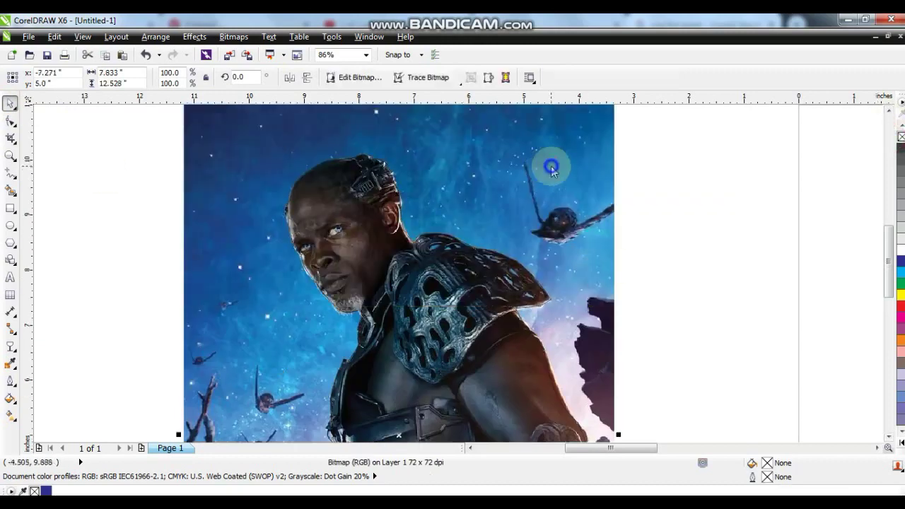
click(394, 226)
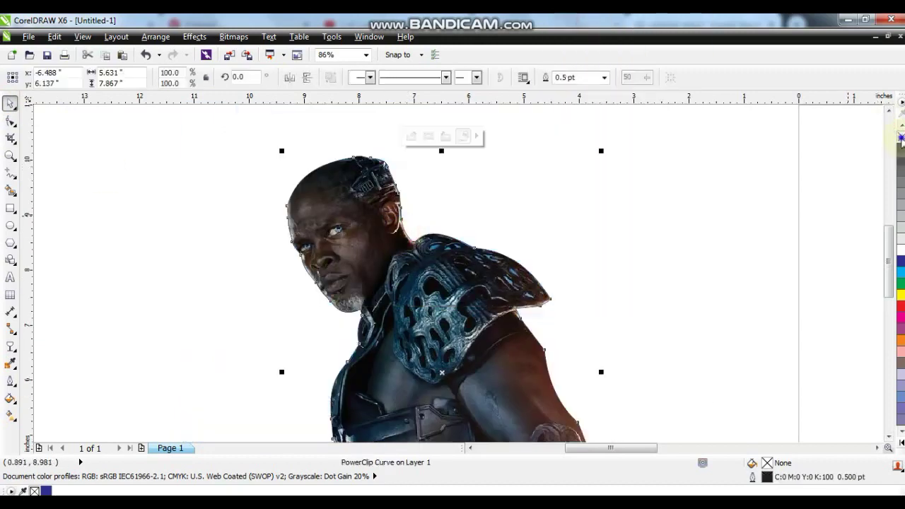
right_click(900, 137)
Place the armoured man's cutout mirrored on the poster's right side and fade the lower part of its bitmap with transparency.
key(F4)
drag(294, 308, 84, 339)
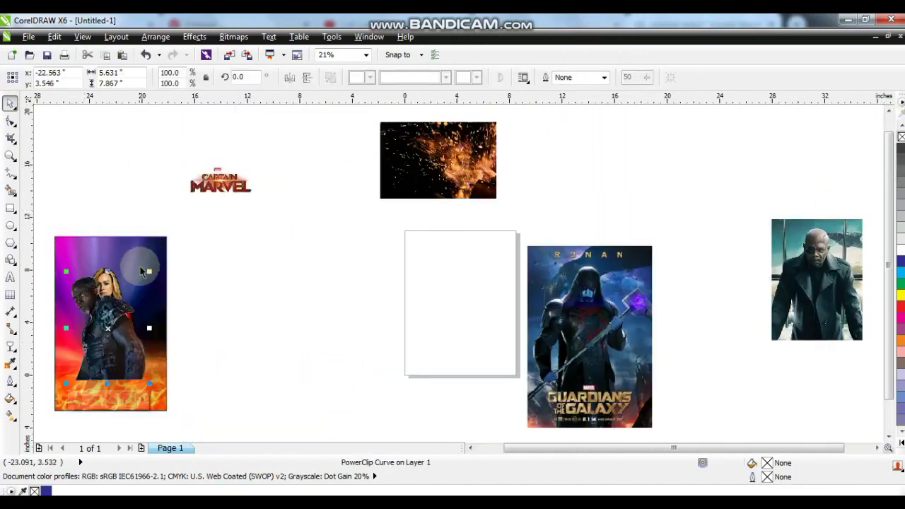
click(141, 267)
key(shift+F2)
drag(478, 291, 434, 305)
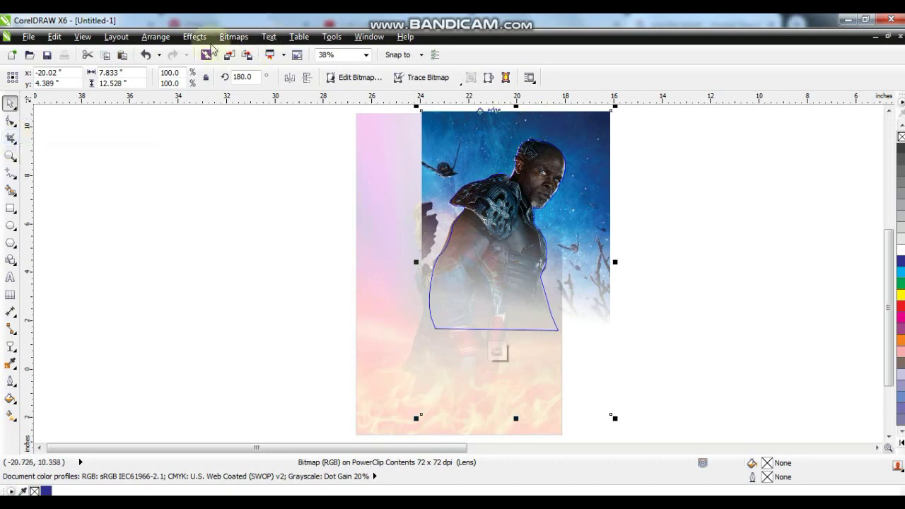
Adjust the armoured man's bitmap to brightness 16, contrast 47 and intensity -8, and finish editing the PowerClip.
click(194, 36)
click(368, 116)
drag(547, 206, 779, 224)
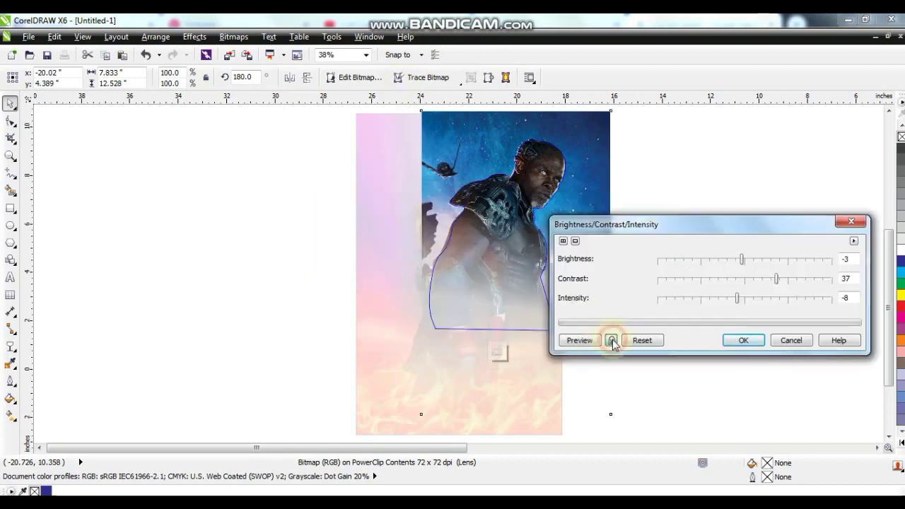
click(611, 340)
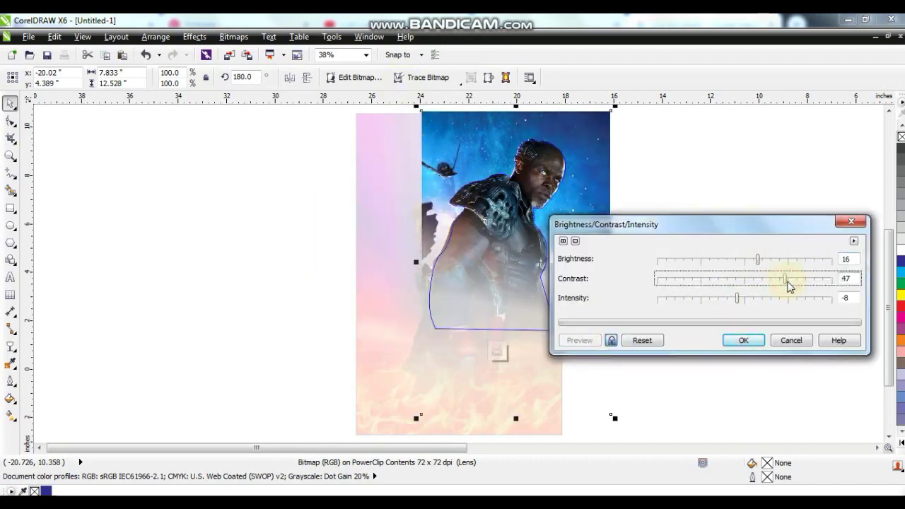
click(742, 340)
right_click(752, 339)
click(606, 96)
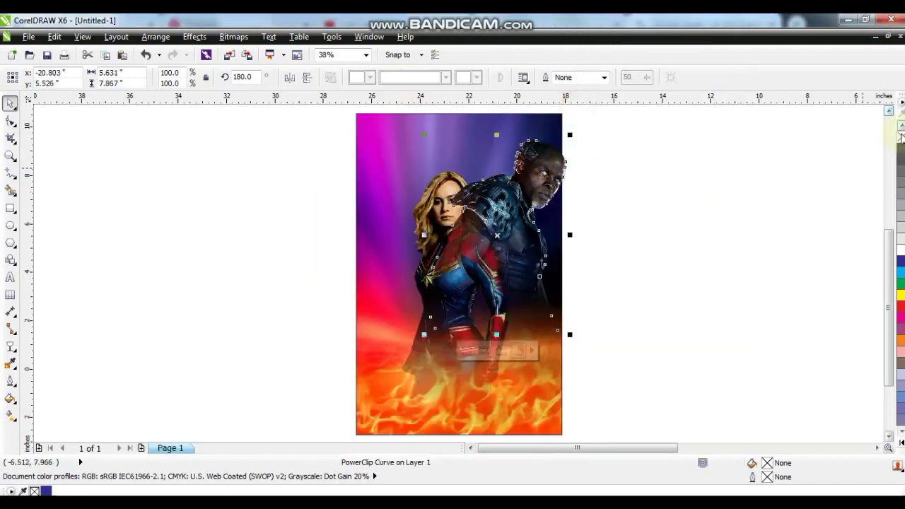
Place the armoured man's cutout inside the poster rectangle with PowerClip.
right_click(526, 179)
click(564, 24)
click(412, 149)
right_click(412, 149)
click(628, 257)
Inside the poster PowerClip, scale the armoured man to 94.2% and rotate him to 185.1°, and finish editing the contents.
right_click(536, 240)
click(575, 72)
click(571, 135)
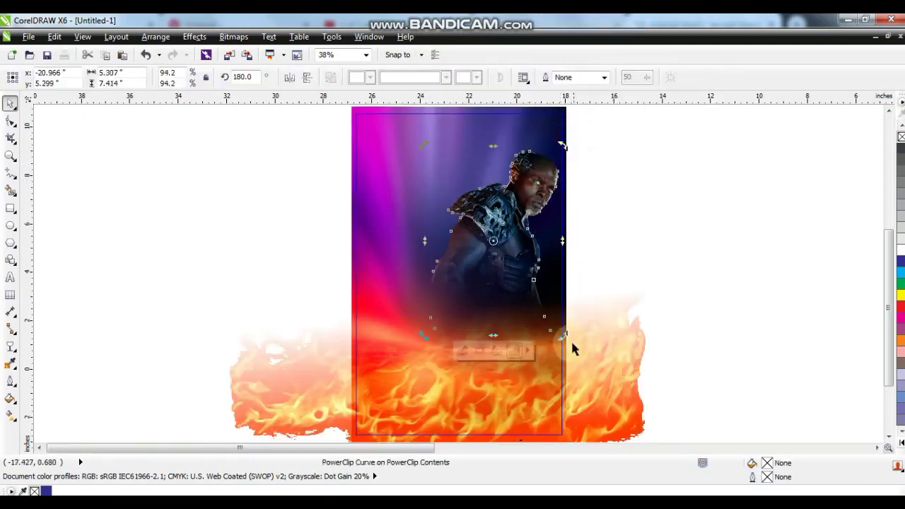
drag(569, 332, 574, 328)
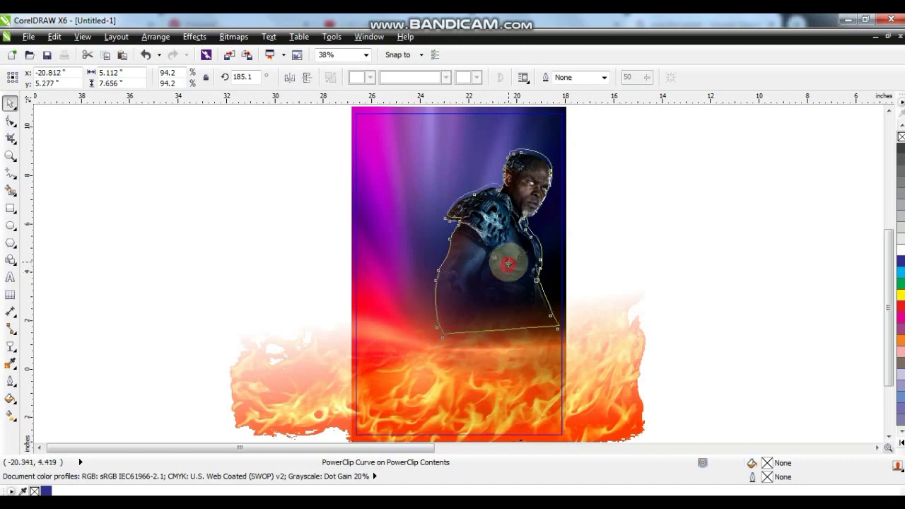
right_click(504, 267)
click(558, 98)
click(597, 302)
Move the Captain Marvel logo onto the flames at the poster's lower centre and enlarge it.
key(F4)
drag(221, 182, 118, 364)
click(166, 396)
key(shift+F2)
drag(609, 319, 261, 396)
drag(394, 376, 360, 391)
drag(541, 309, 554, 304)
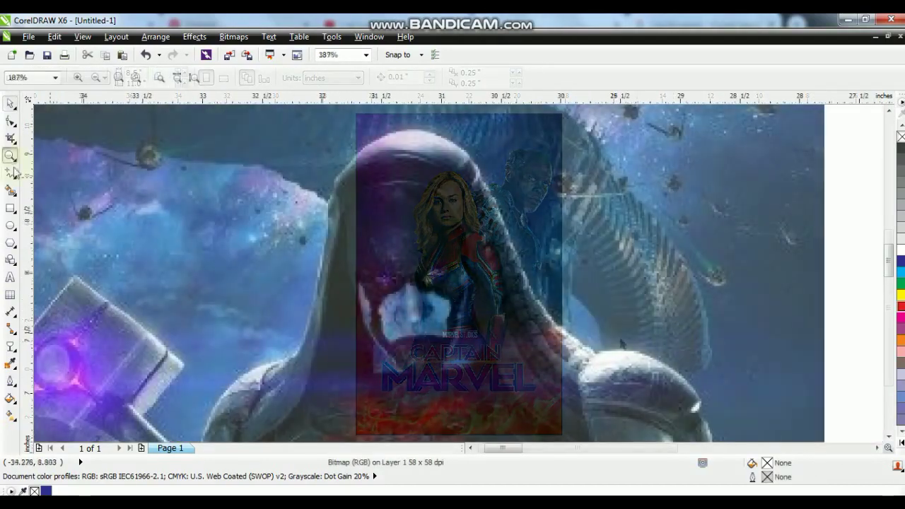
Trace a closed straight-segment outline around Ronan's hood, shoulders, arms and torso, leaving out the hammer head.
click(419, 133)
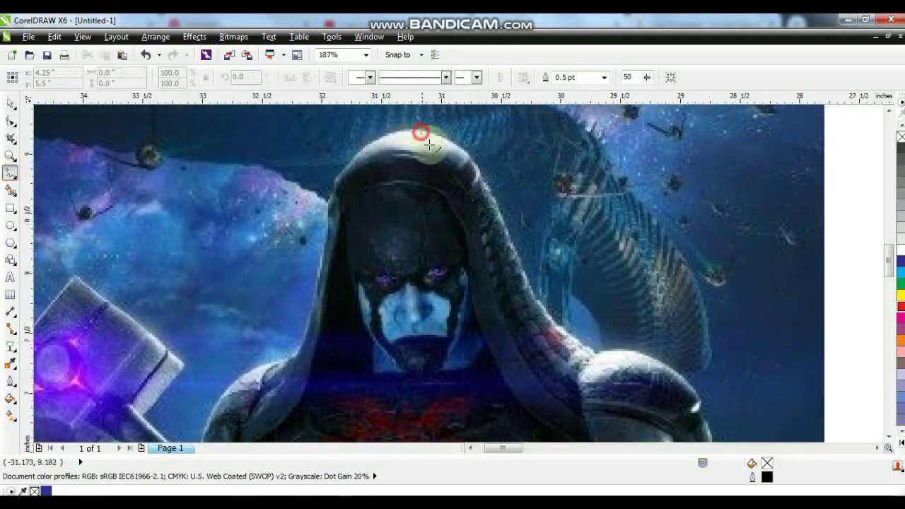
click(478, 174)
click(526, 282)
click(698, 413)
click(422, 130)
click(336, 191)
click(316, 272)
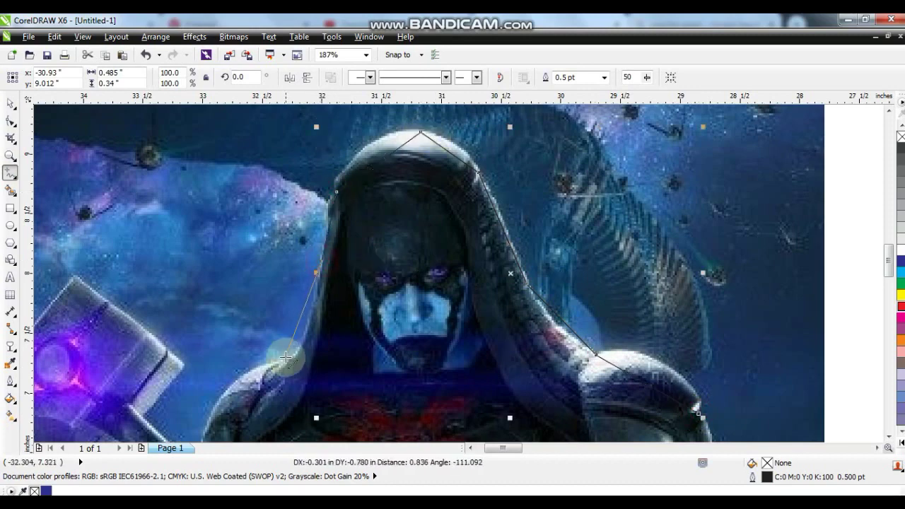
click(210, 433)
click(888, 436)
click(888, 436)
click(698, 183)
click(706, 311)
click(767, 417)
click(151, 407)
click(205, 237)
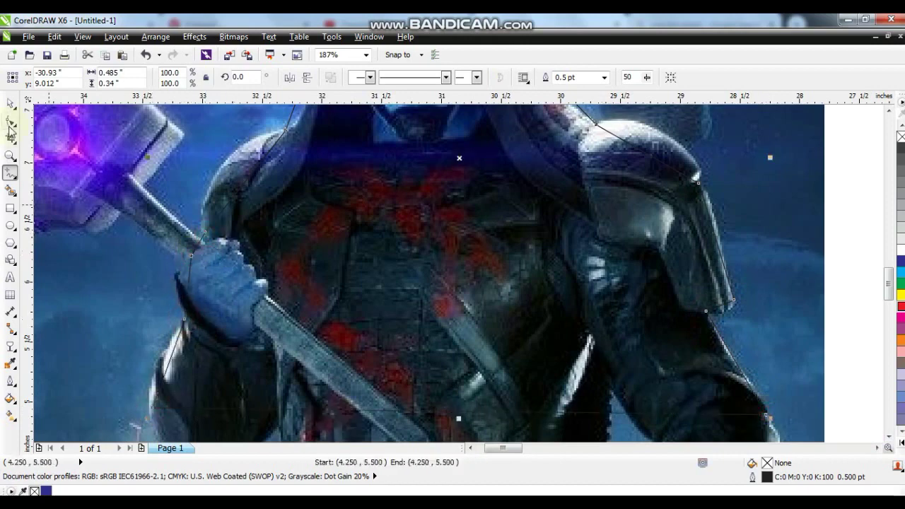
Bend the segments of Ronan's body outline into curves that follow his hood, shoulders and arms.
click(11, 121)
scroll(350, 237, down, 1)
scroll(600, 337, down, 1)
drag(602, 341, 319, 162)
key(shift+F2)
click(190, 79)
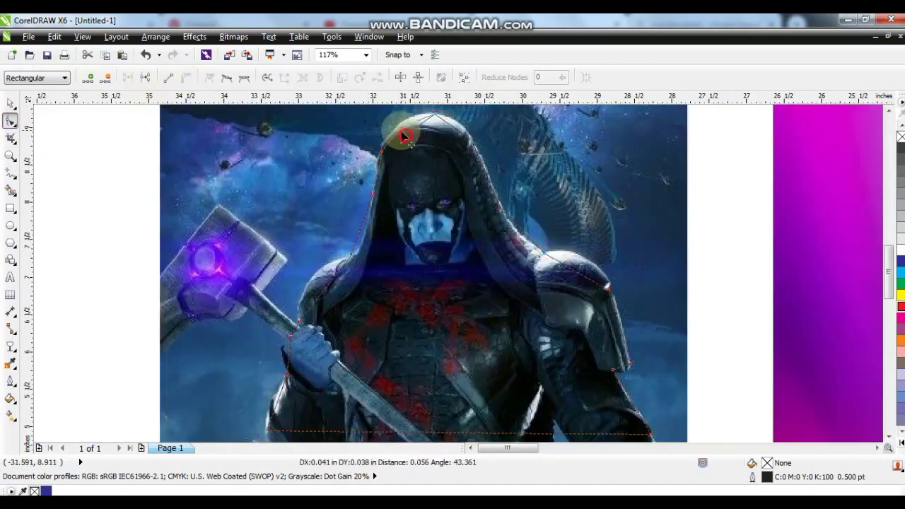
drag(577, 275, 583, 265)
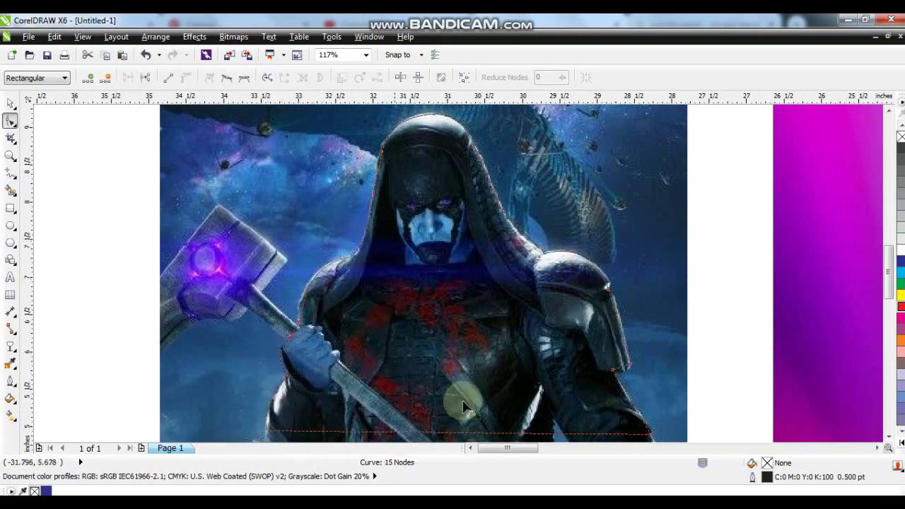
Trace a closed outline around Ronan's hammer head and its handle down to his hand.
click(10, 171)
scroll(64, 193, up, 2)
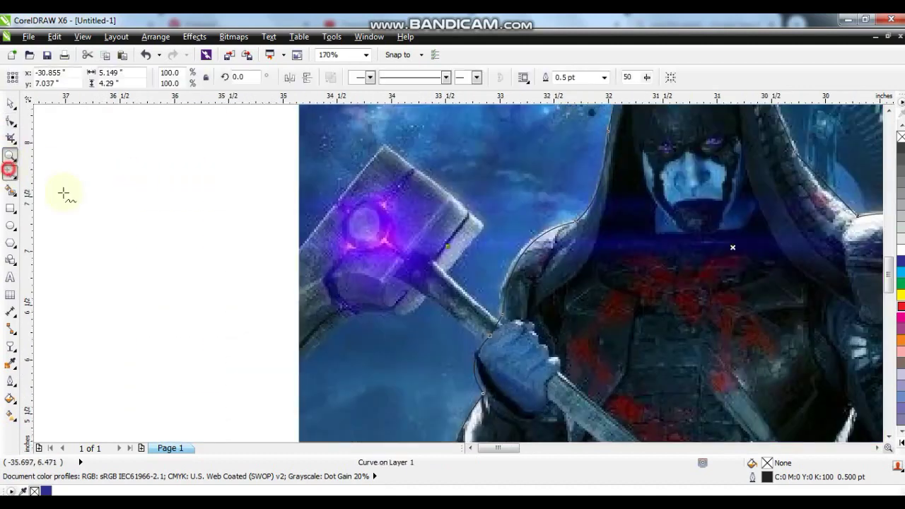
click(506, 329)
double_click(445, 275)
double_click(481, 226)
double_click(386, 148)
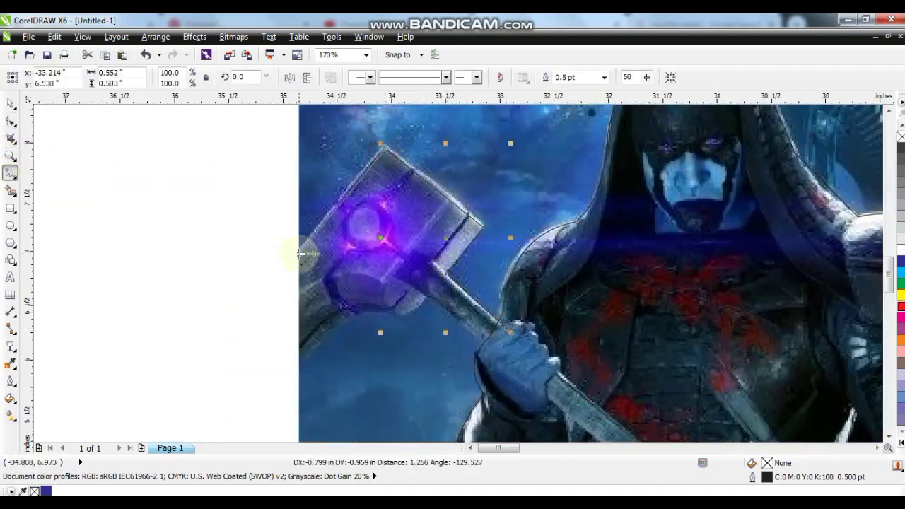
click(294, 364)
click(427, 297)
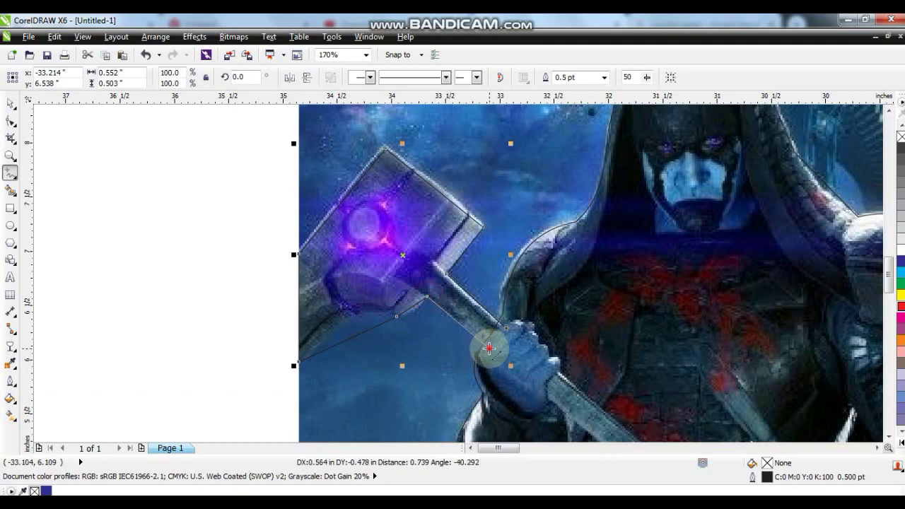
Curve the hammer outline's lower edge to follow the blade and weld the outline to Ronan's body outline.
key(F10)
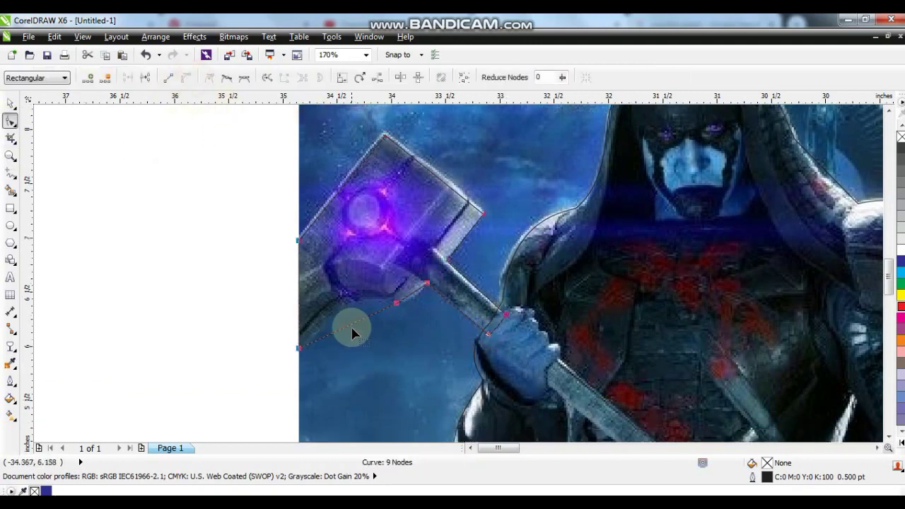
key(space)
shift+click(541, 226)
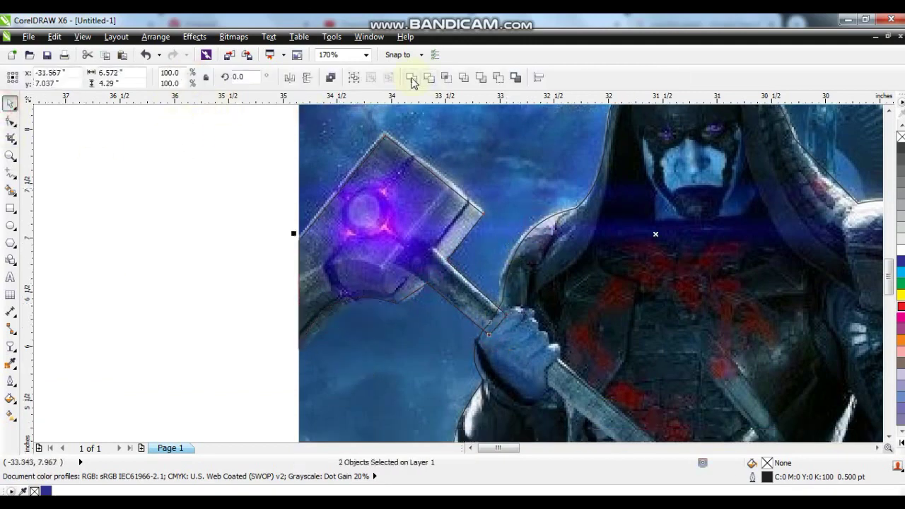
Place the Ronan bitmap inside the welded outline with PowerClip and remove the outline stroke.
click(523, 158)
right_click(523, 158)
click(574, 24)
click(578, 205)
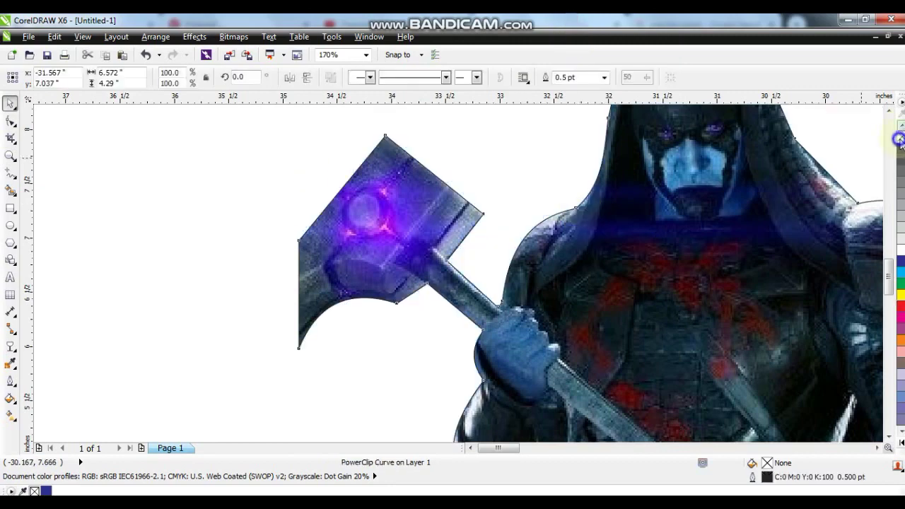
right_click(899, 139)
Move the Ronan cutout over the poster's left side and enlarge it to 130.5%.
key(F4)
drag(98, 299, 169, 327)
click(209, 243)
click(215, 305)
key(shift+F2)
click(400, 284)
drag(465, 199, 493, 152)
drag(423, 298, 418, 263)
Extend the lower edge of the Ronan cutout downward by moving its bottom nodes.
click(9, 122)
drag(302, 270, 508, 322)
drag(481, 288, 488, 327)
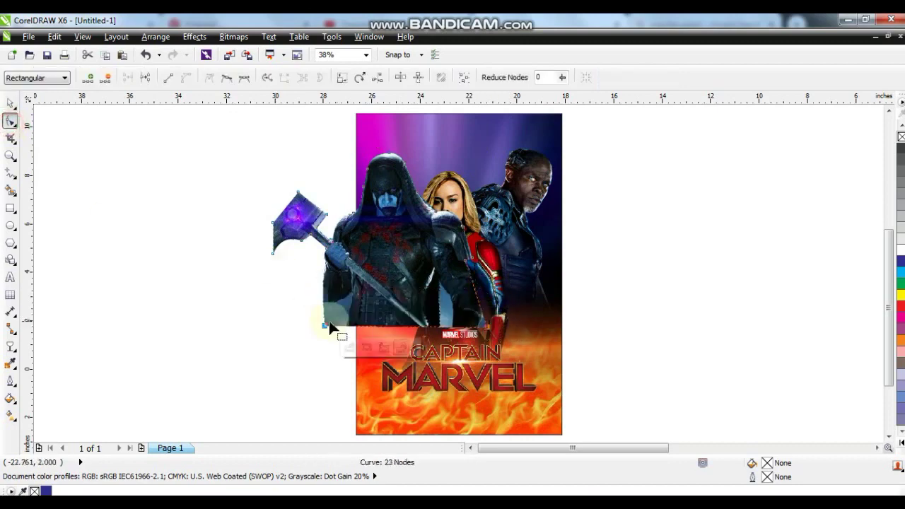
Fade the Ronan bitmap inside its PowerClip with a linear transparency from chest to bottom edge, and finish editing.
click(11, 103)
right_click(409, 241)
click(448, 72)
click(404, 239)
click(10, 346)
mouse_move(366, 247)
mouse_down()
mouse_move(364, 322)
mouse_move(365, 233)
mouse_up()
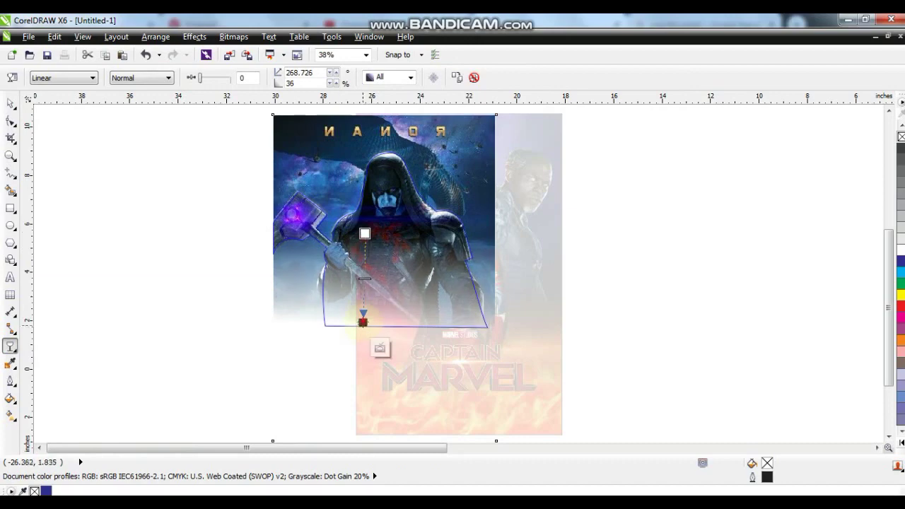
click(11, 104)
right_click(394, 233)
click(418, 99)
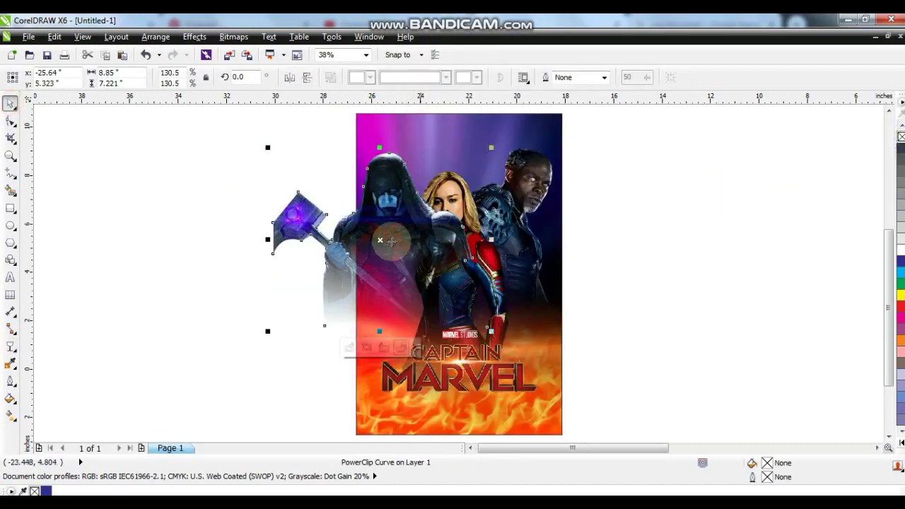
Mirror the Ronan cutout horizontally, scaled to 120.8%, and position it on the poster's left side with the hammer pointing inward.
click(291, 79)
drag(491, 147, 468, 167)
drag(359, 246, 379, 239)
mouse_move(487, 159)
mouse_down()
mouse_move(503, 142)
mouse_move(501, 151)
mouse_up()
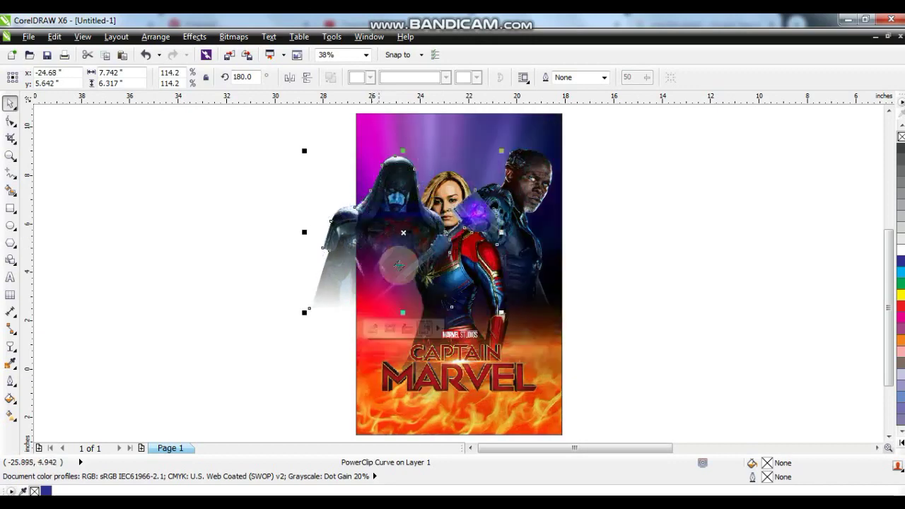
drag(499, 311, 512, 321)
Place the Ronan cutout inside the poster rectangle with PowerClip, behind the heroine.
right_click(382, 246)
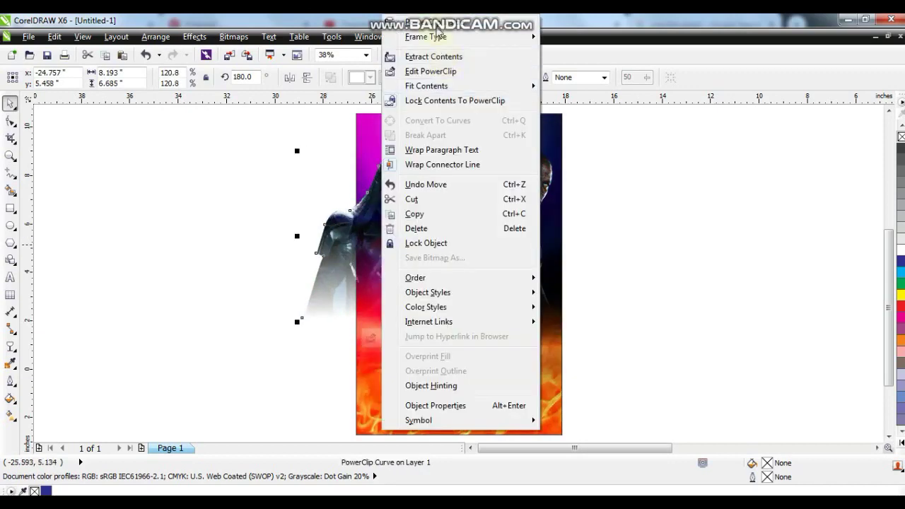
click(424, 22)
click(470, 132)
click(622, 208)
click(541, 263)
key(F4)
click(657, 304)
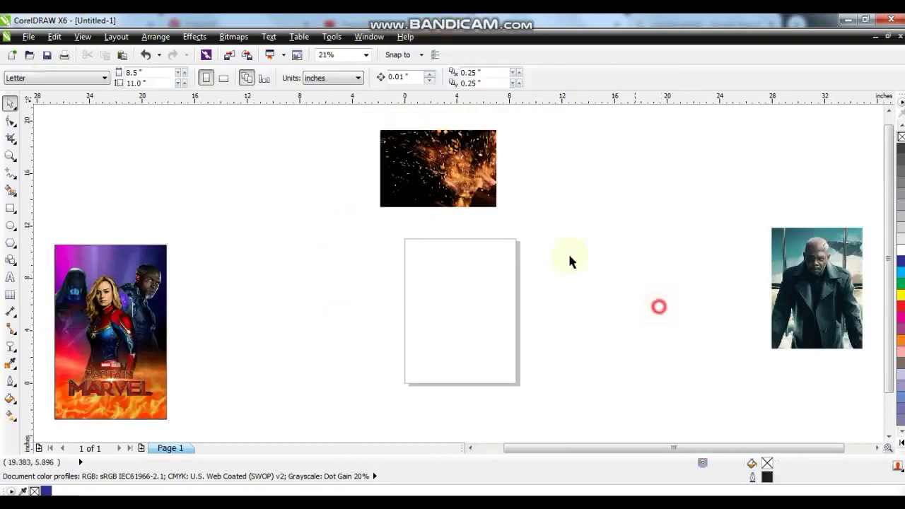
Move the image of the man with the eyepatch onto the poster behind the heroine and enlarge it to 128.6%.
drag(822, 272, 268, 249)
drag(291, 265, 105, 278)
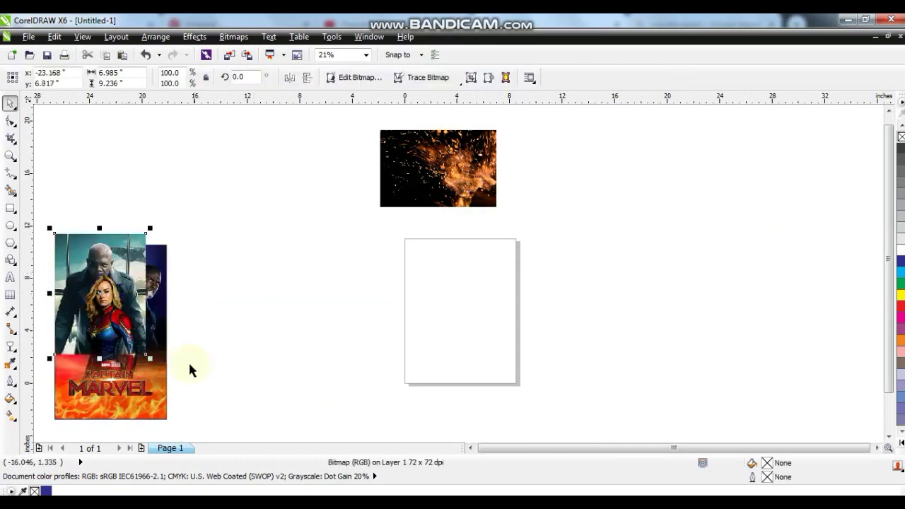
drag(150, 358, 177, 393)
drag(137, 291, 137, 271)
key(shift+F2)
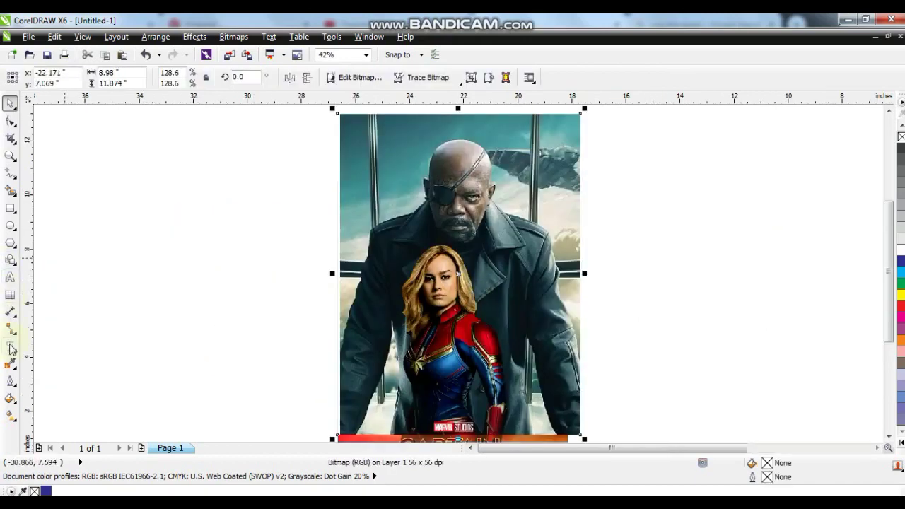
Apply a linear transparency to the eyepatch man's image, fading it downward from the top of his head.
drag(464, 258, 458, 273)
drag(456, 131, 456, 147)
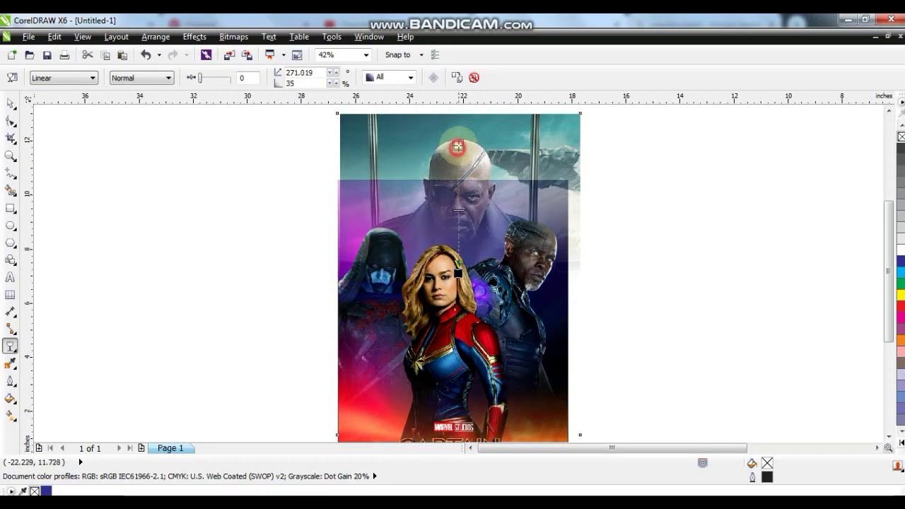
click(10, 104)
Shift the faded eyepatch man's image slightly down and left and place it inside the poster rectangle with PowerClip.
drag(559, 157, 553, 161)
right_click(553, 164)
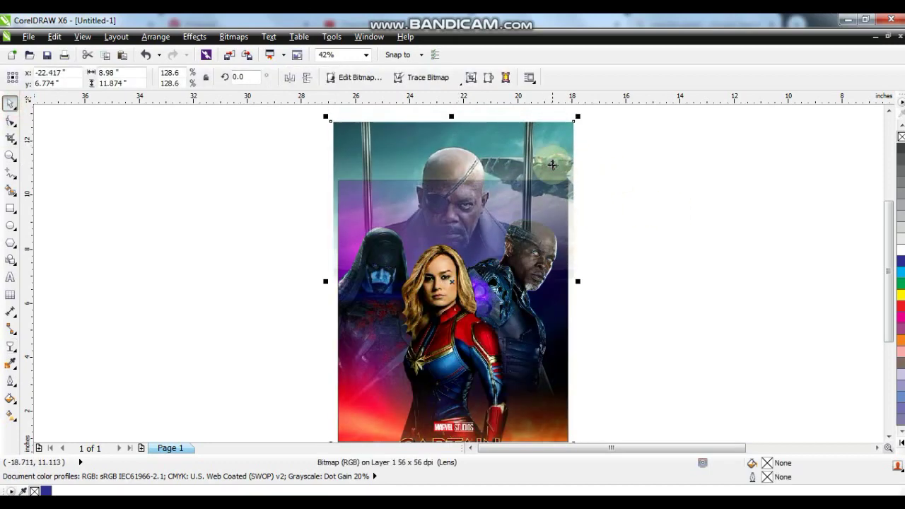
click(596, 22)
click(542, 426)
click(517, 300)
scroll(556, 319, down, 2)
right_click(520, 243)
click(561, 22)
click(467, 420)
Edit the poster's PowerClip contents and adjust the eyepatch man's image with Brightness/Contrast/Intensity for a darker, higher-contrast look, finishing the level edit.
right_click(468, 419)
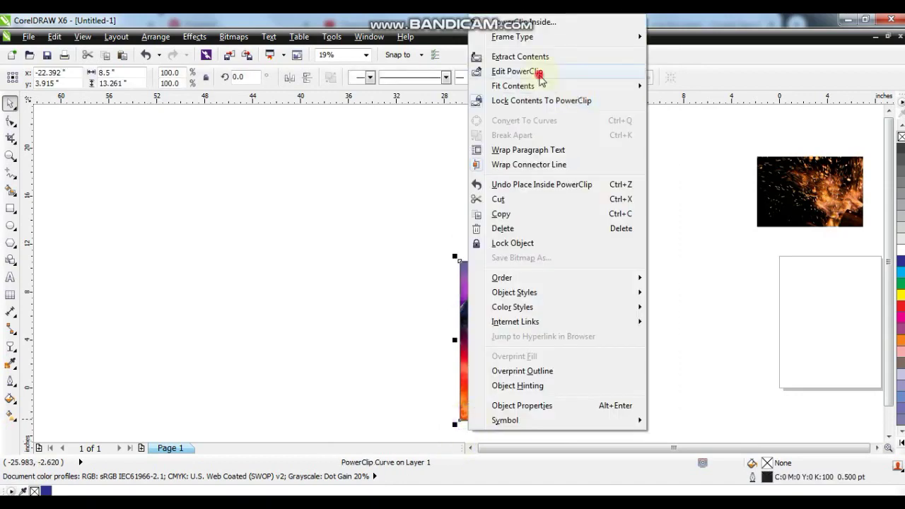
click(539, 73)
scroll(525, 270, up, 2)
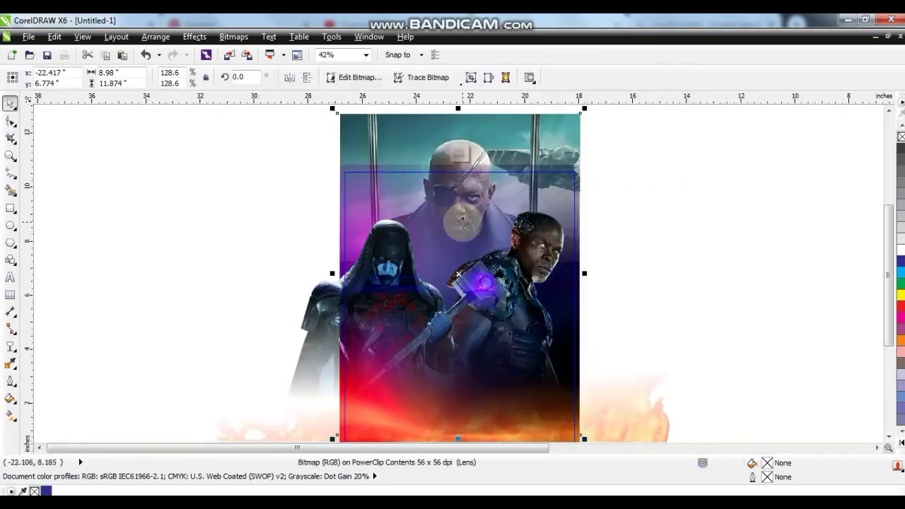
click(194, 36)
click(353, 115)
drag(367, 203, 677, 193)
click(804, 226)
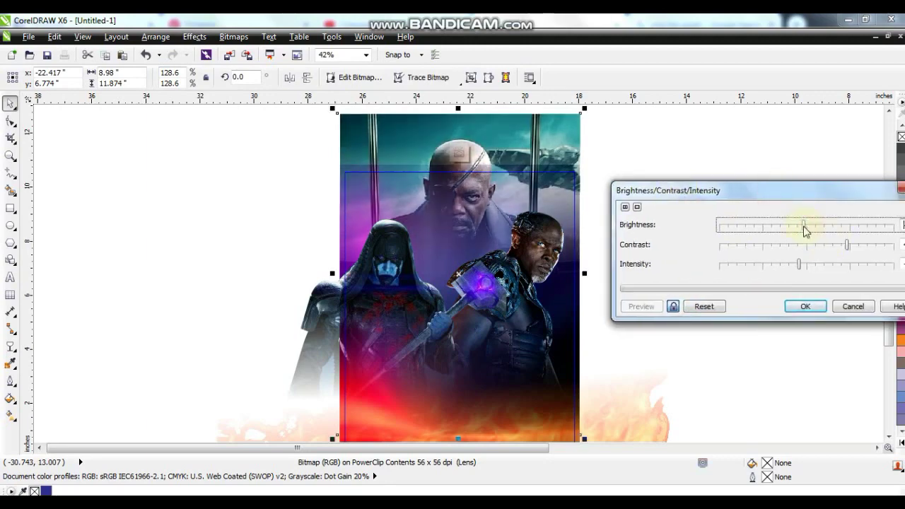
click(805, 306)
right_click(488, 203)
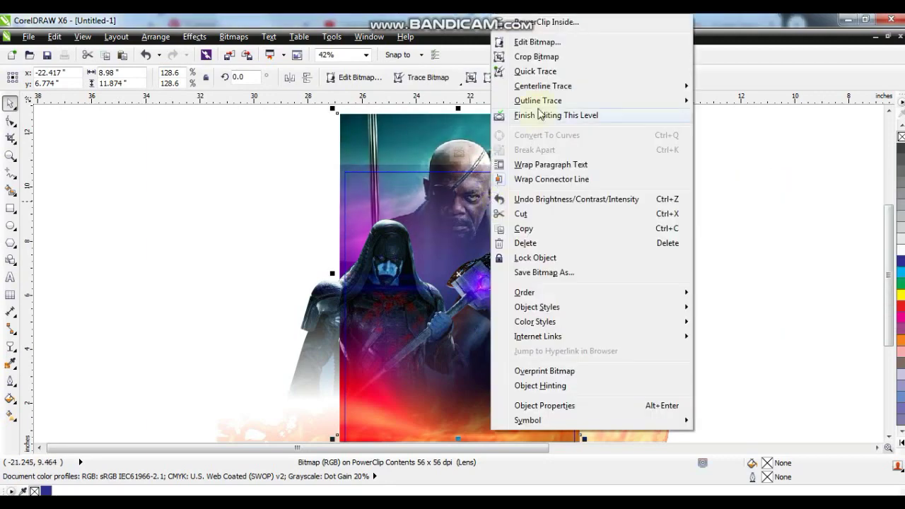
click(537, 116)
Remove the black outline from the poster rectangle.
drag(635, 295, 353, 415)
drag(469, 340, 465, 335)
drag(553, 403, 561, 407)
click(602, 387)
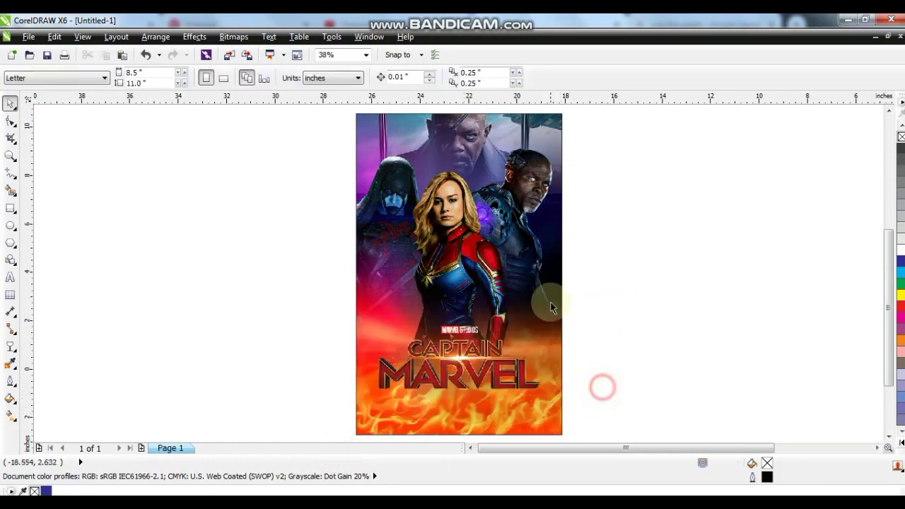
click(549, 304)
click(598, 271)
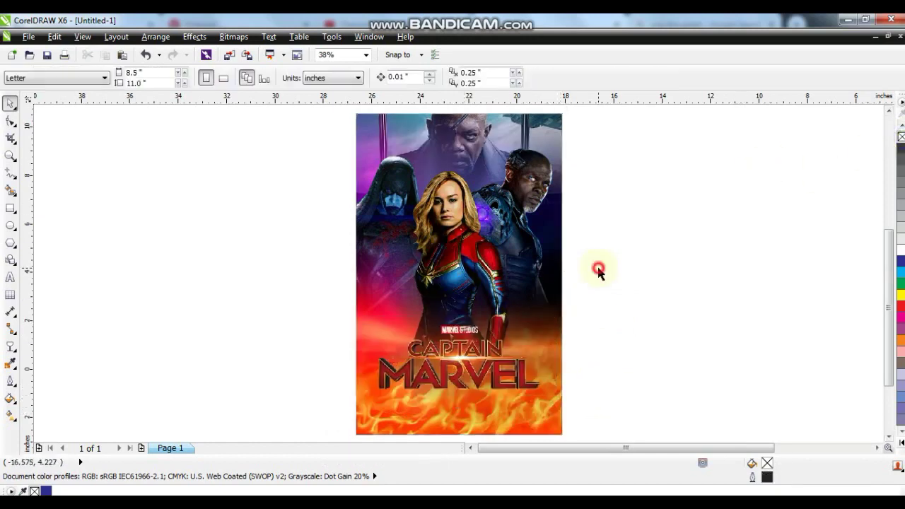
Move the fiery sparks image onto the poster's lower half behind the heroine and logo and enlarge it to 148.2%.
click(534, 212)
scroll(537, 226, down, 1)
click(601, 160)
drag(779, 127, 471, 292)
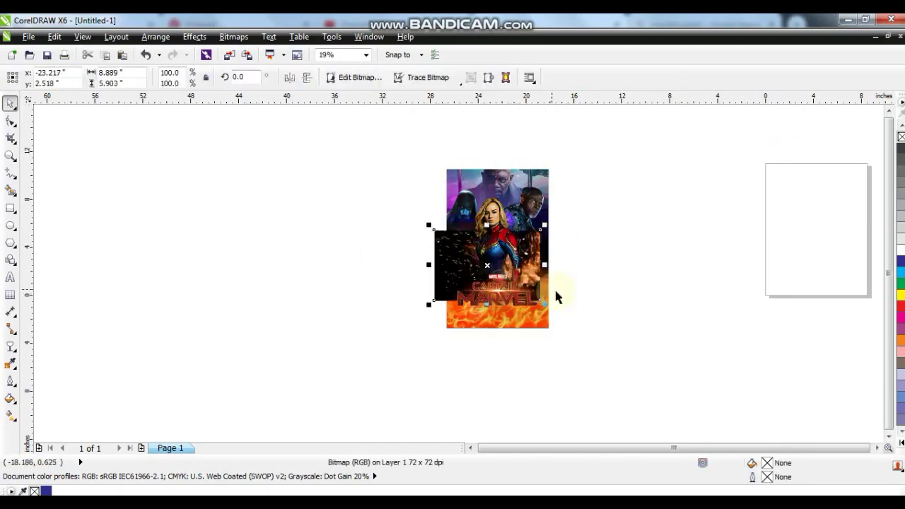
drag(549, 224, 573, 207)
Apply a linear transparency to the sparks image so that its upper part fades out above the logo.
key(shift+F2)
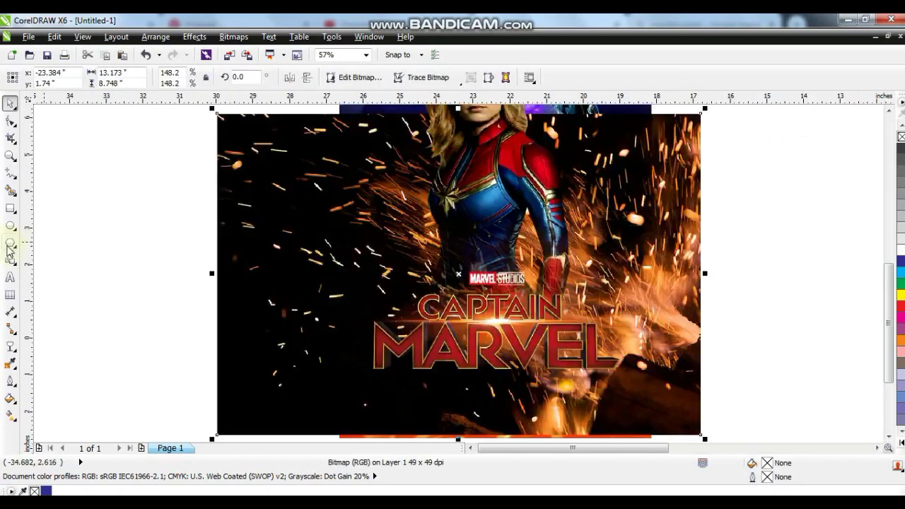
drag(341, 168, 344, 345)
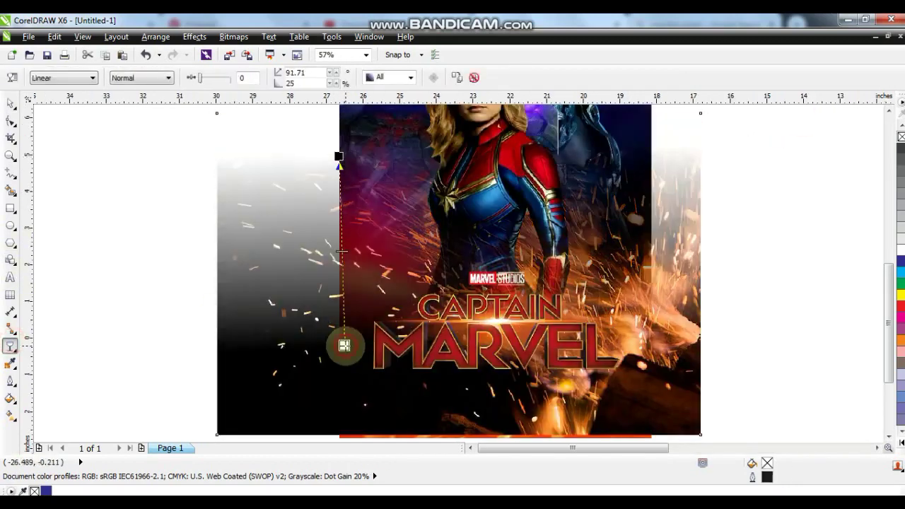
click(10, 108)
Reduce the faded sparks image to 112.5% and position it over the flames at the poster's base.
scroll(277, 260, down, 2)
drag(492, 332, 493, 339)
drag(510, 183, 479, 206)
drag(437, 298, 451, 316)
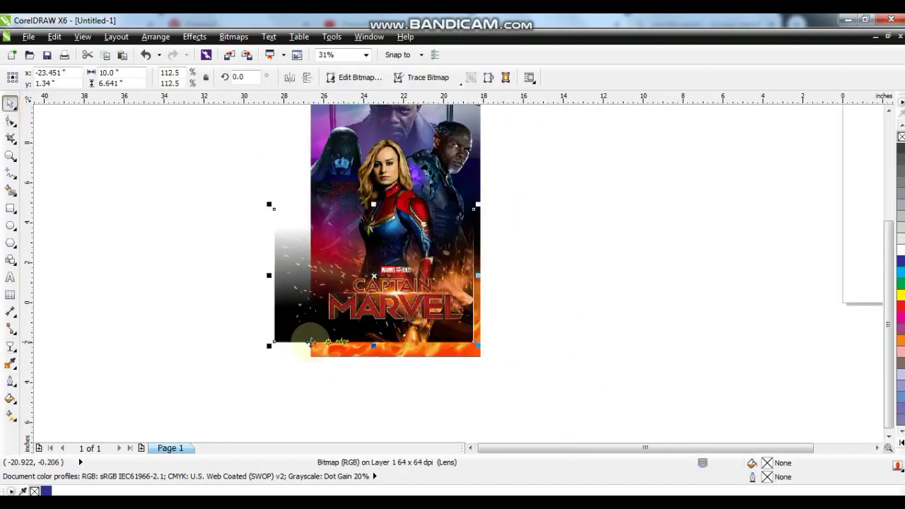
drag(389, 225, 388, 206)
Place the faded sparks image inside the poster rectangle with PowerClip.
right_click(466, 256)
click(532, 23)
click(327, 133)
scroll(566, 212, up, 2)
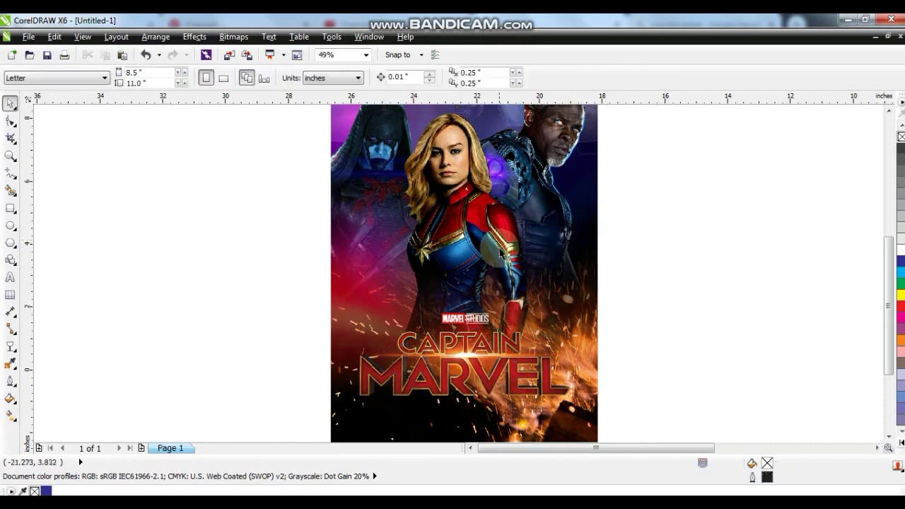
Deselect everything and preview the poster full screen.
scroll(584, 233, down, 1)
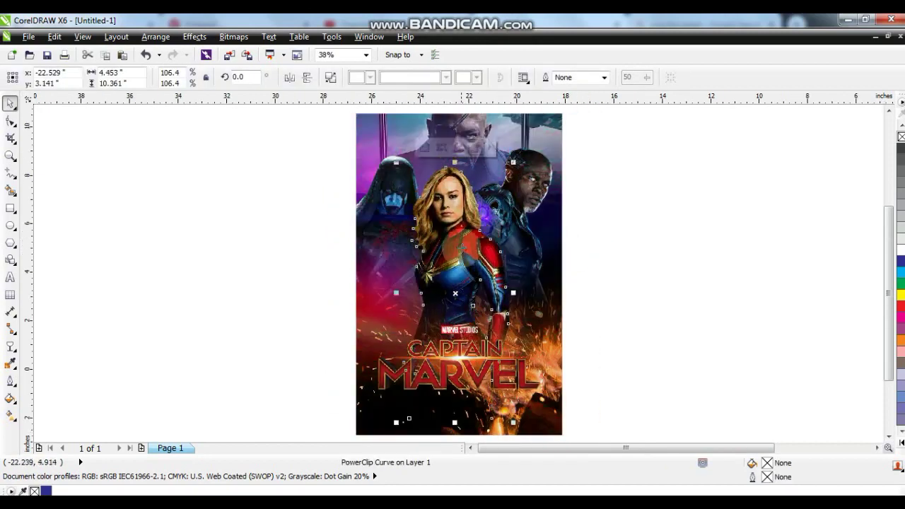
click(646, 224)
key(F9)
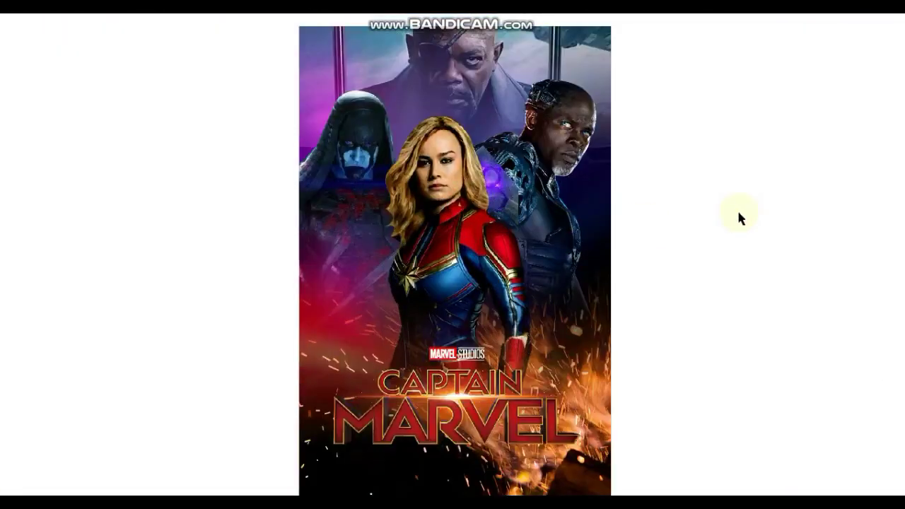